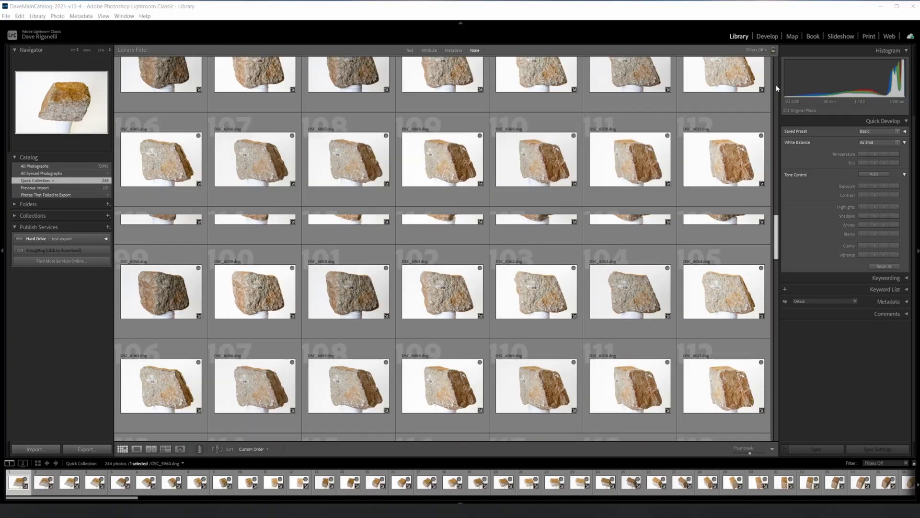
pyautogui.scroll(-13, 775, 85)
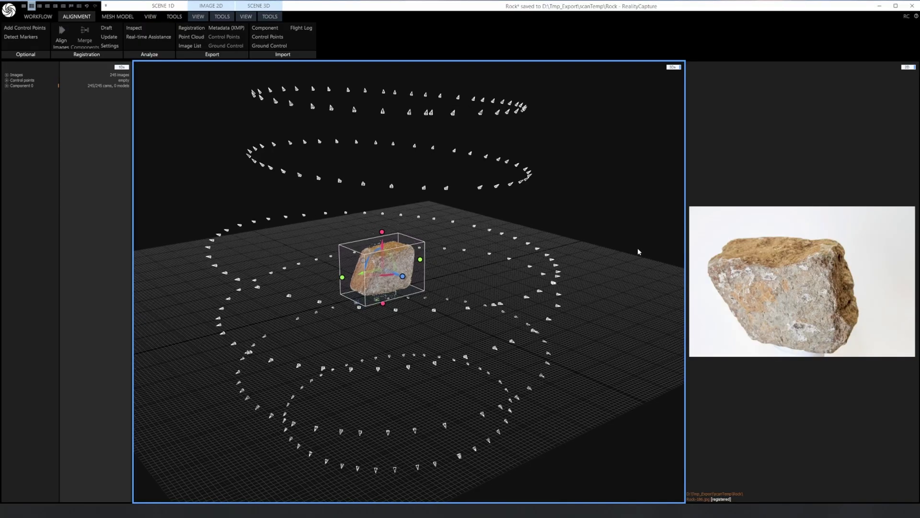
# - Orbit and zoom around the rock scene, viewing it from lower, flatter and higher oblique angles
pyautogui.moveTo(637, 257)
pyautogui.mouseDown()
pyautogui.moveTo(628, 254)
pyautogui.moveTo(635, 210)
pyautogui.moveTo(632, 243)
pyautogui.mouseUp()
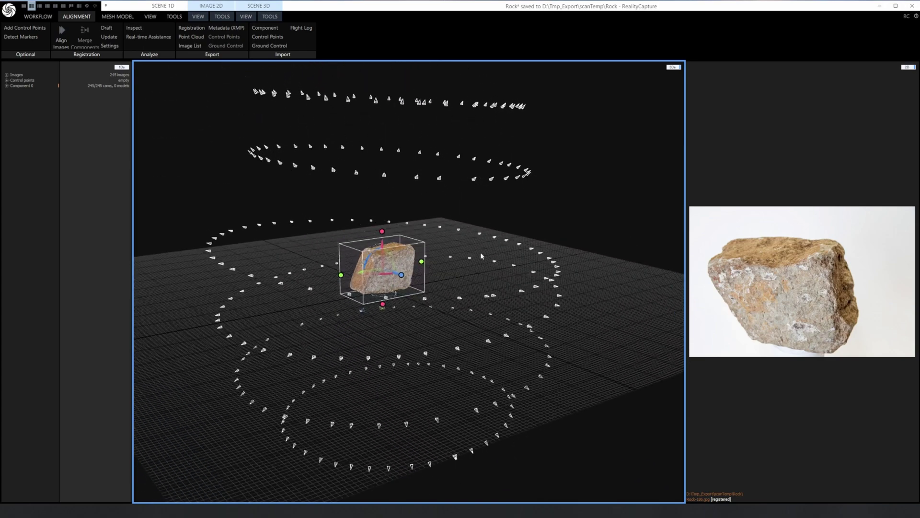
pyautogui.scroll(5, 405, 261)
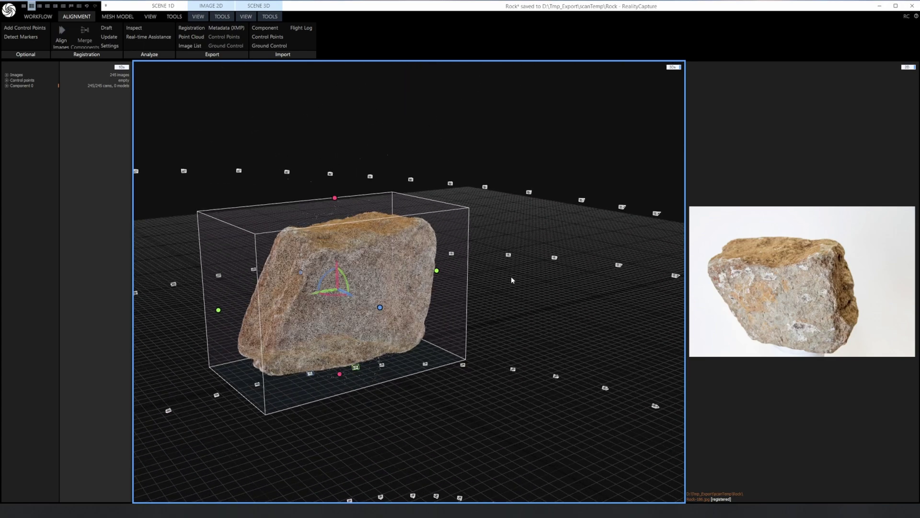
pyautogui.moveTo(516, 280); pyautogui.dragTo(600, 260)
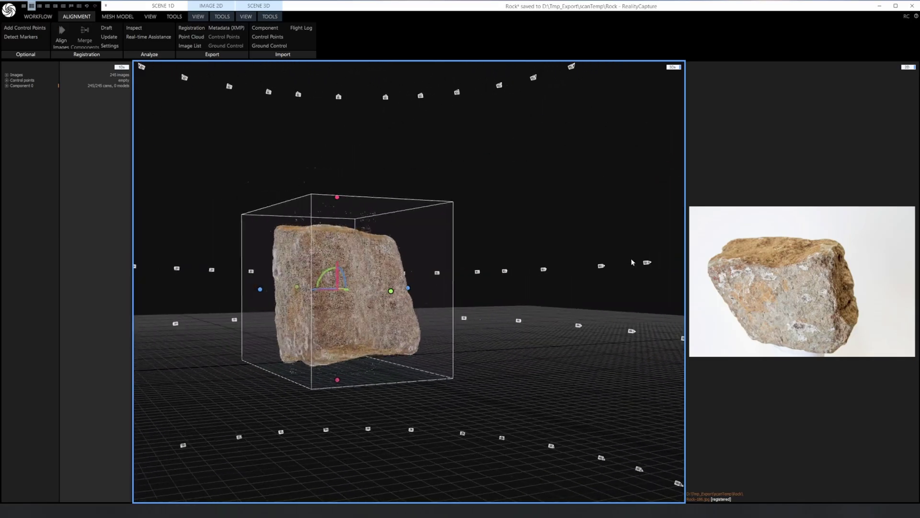
pyautogui.moveTo(669, 253); pyautogui.dragTo(532, 273)
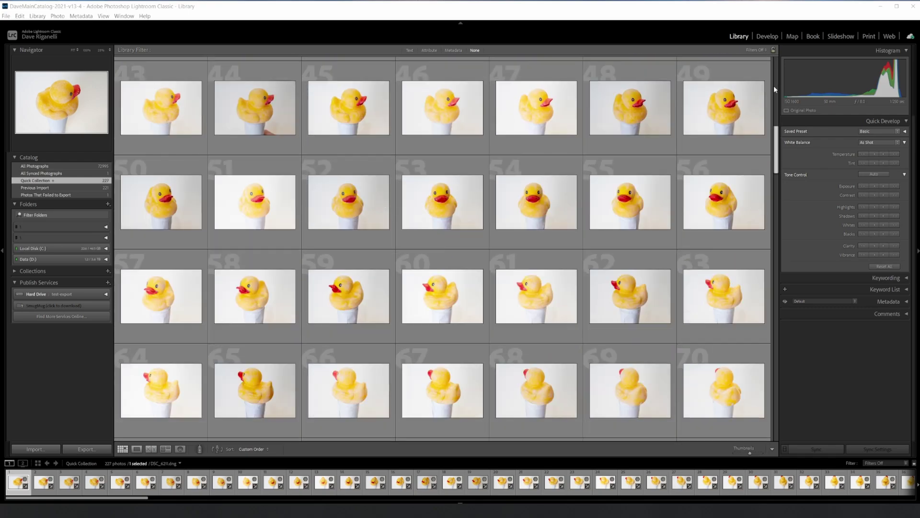
pyautogui.scroll(-10, 772, 87)
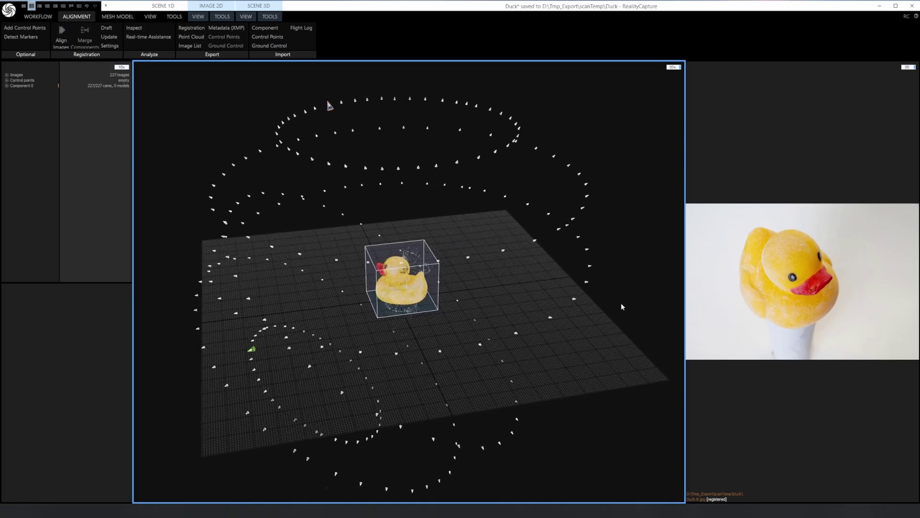
# - Tilt the duck scene to near-horizontal, zoom in, then orbit to a higher oblique view
pyautogui.moveTo(620, 297)
pyautogui.mouseDown()
pyautogui.moveTo(634, 273)
pyautogui.moveTo(598, 279)
pyautogui.moveTo(616, 286)
pyautogui.mouseUp()
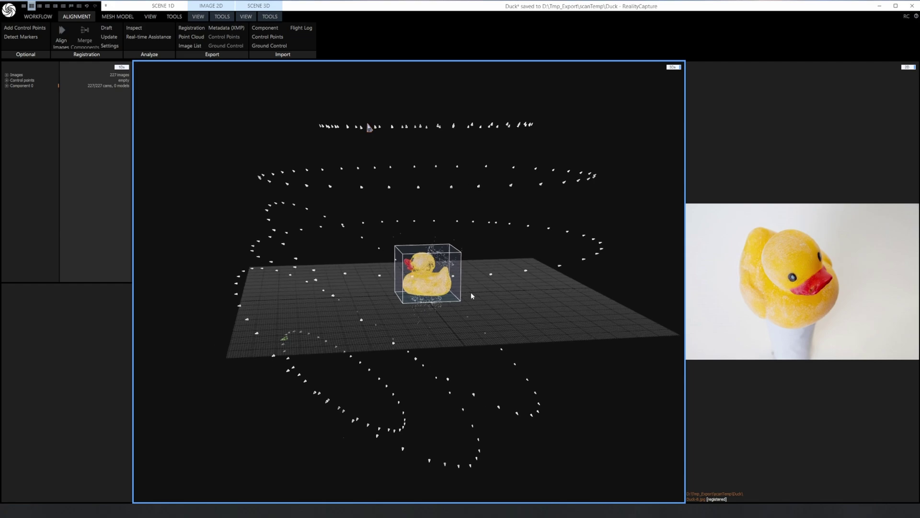
pyautogui.scroll(6, 467, 290)
pyautogui.moveTo(491, 272); pyautogui.dragTo(620, 332)
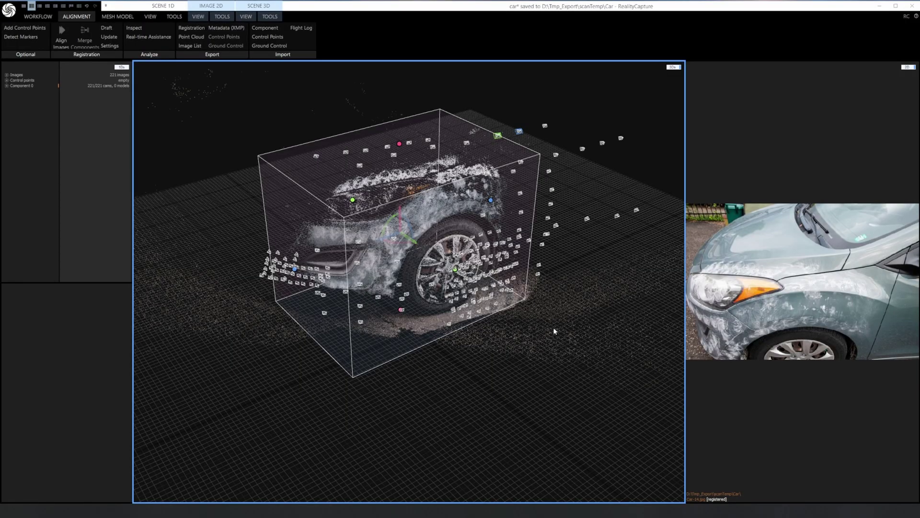
# - Orbit and zoom in around the car point cloud and its cameras
pyautogui.moveTo(553, 331); pyautogui.dragTo(494, 332)
pyautogui.scroll(3, 493, 334)
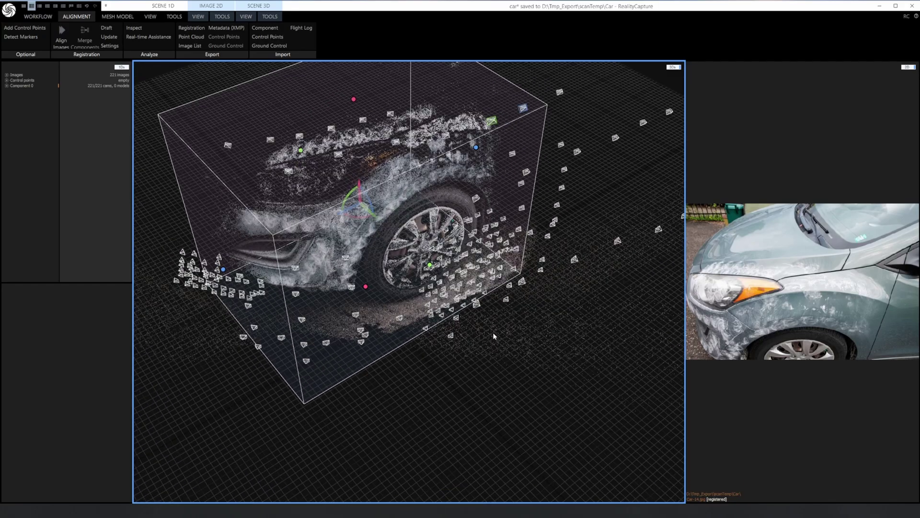
pyautogui.scroll(2, 510, 355)
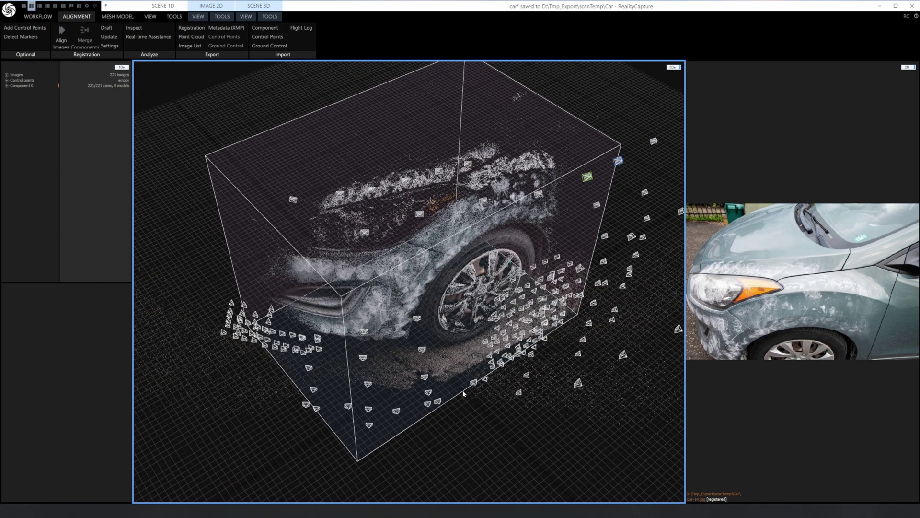
pyautogui.moveTo(490, 406); pyautogui.dragTo(542, 384)
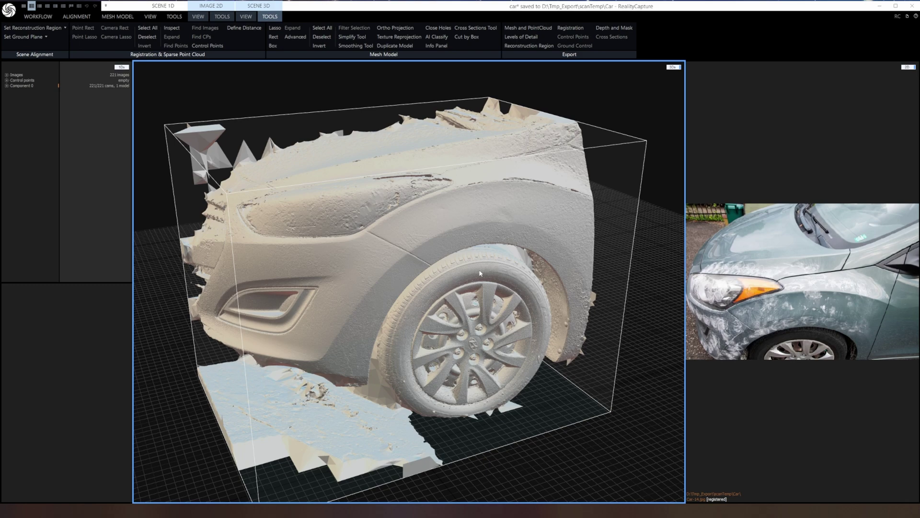
pyautogui.moveTo(454, 269); pyautogui.dragTo(474, 312)
pyautogui.scroll(2, 437, 275)
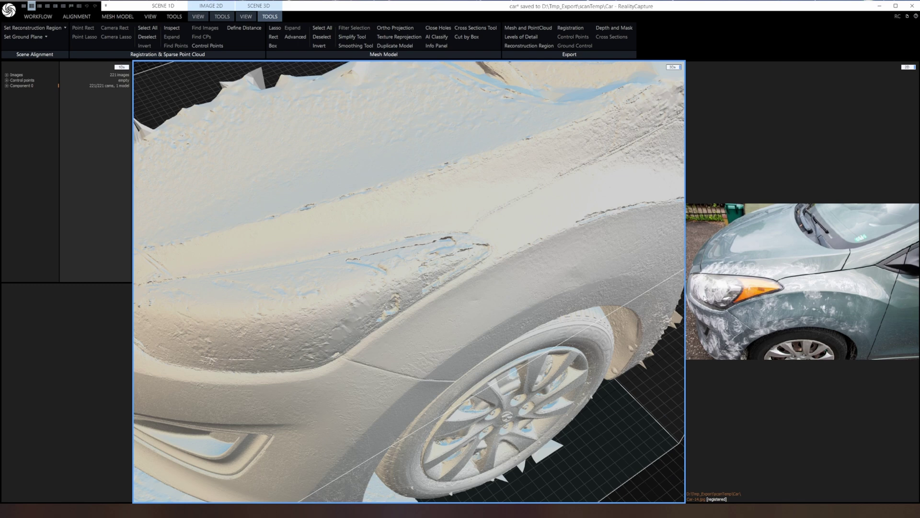
pyautogui.moveTo(474, 319); pyautogui.dragTo(416, 287)
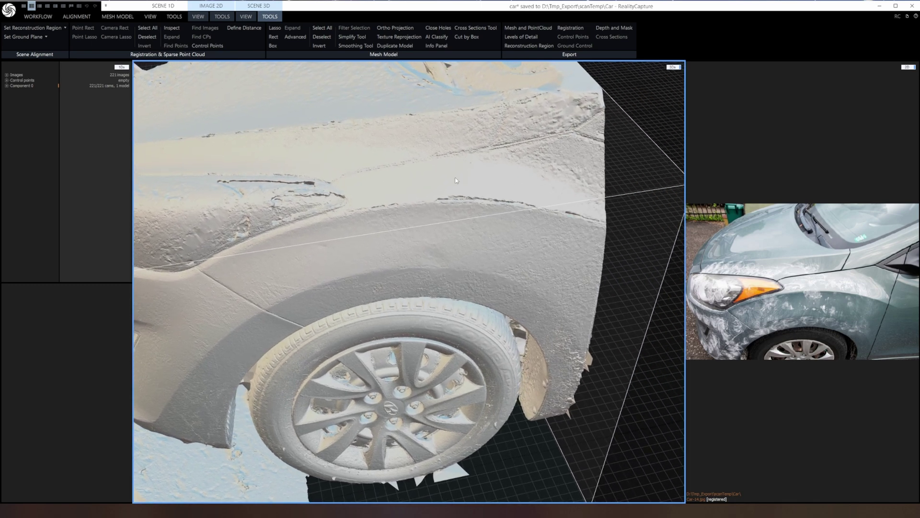
pyautogui.moveTo(487, 280); pyautogui.dragTo(535, 243)
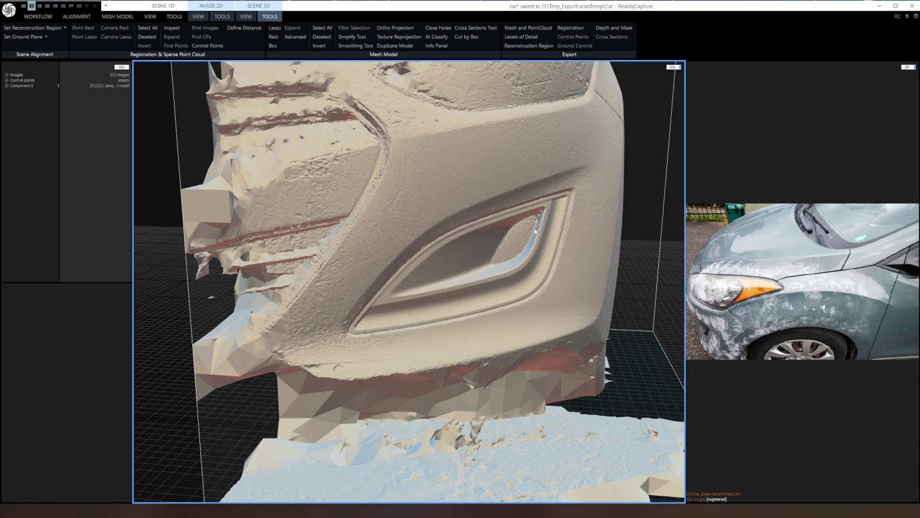
pyautogui.moveTo(537, 290); pyautogui.dragTo(427, 295)
pyautogui.moveTo(581, 276); pyautogui.dragTo(418, 278)
pyautogui.scroll(5, 526, 276)
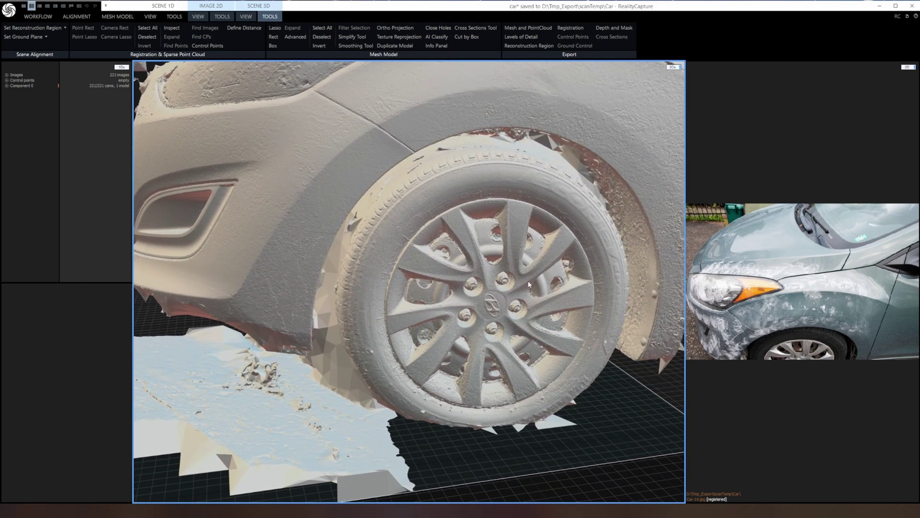
pyautogui.moveTo(516, 288)
pyautogui.mouseDown()
pyautogui.moveTo(488, 298)
pyautogui.moveTo(447, 292)
pyautogui.moveTo(443, 284)
pyautogui.moveTo(489, 311)
pyautogui.moveTo(467, 258)
pyautogui.moveTo(462, 277)
pyautogui.moveTo(501, 282)
pyautogui.mouseUp()
pyautogui.scroll(8, 503, 288)
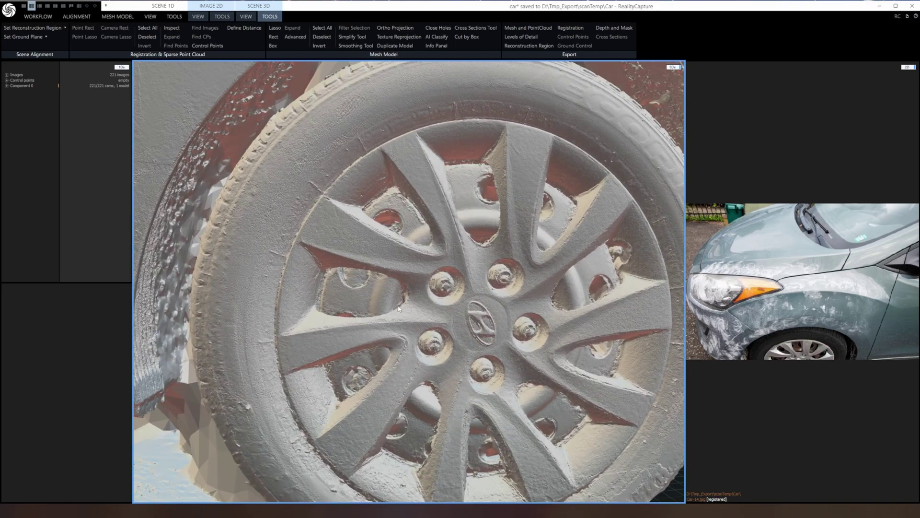
pyautogui.scroll(-4, 398, 308)
pyautogui.scroll(4, 399, 355)
pyautogui.moveTo(398, 355); pyautogui.dragTo(369, 356)
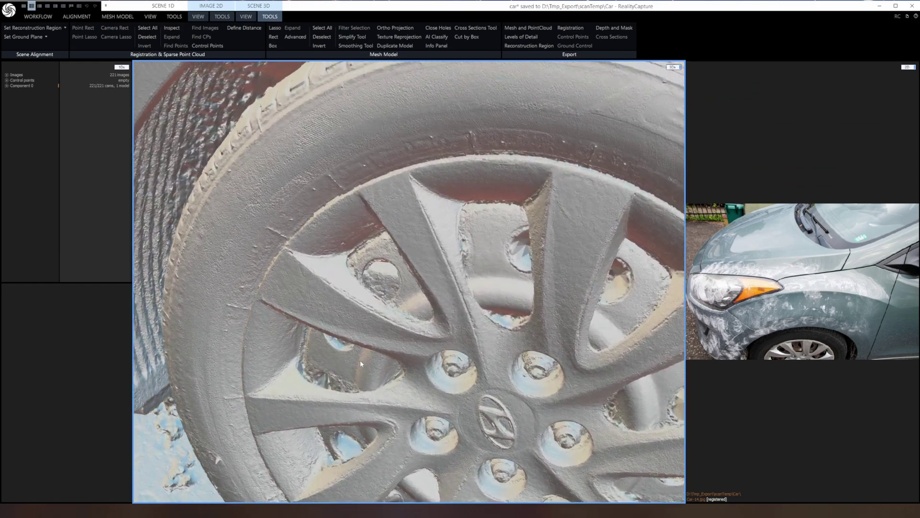
pyautogui.moveTo(361, 365); pyautogui.dragTo(442, 292)
pyautogui.scroll(-3, 372, 349)
pyautogui.scroll(-2, 438, 312)
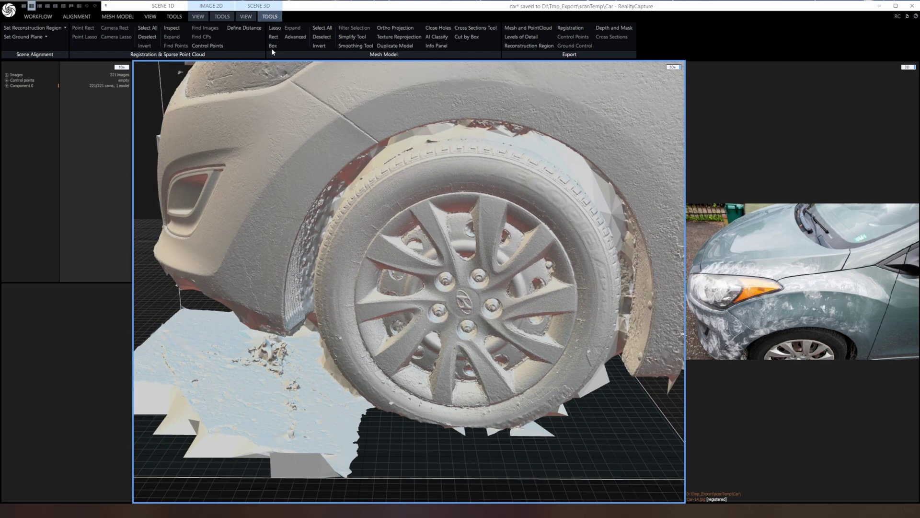
pyautogui.click(246, 16)
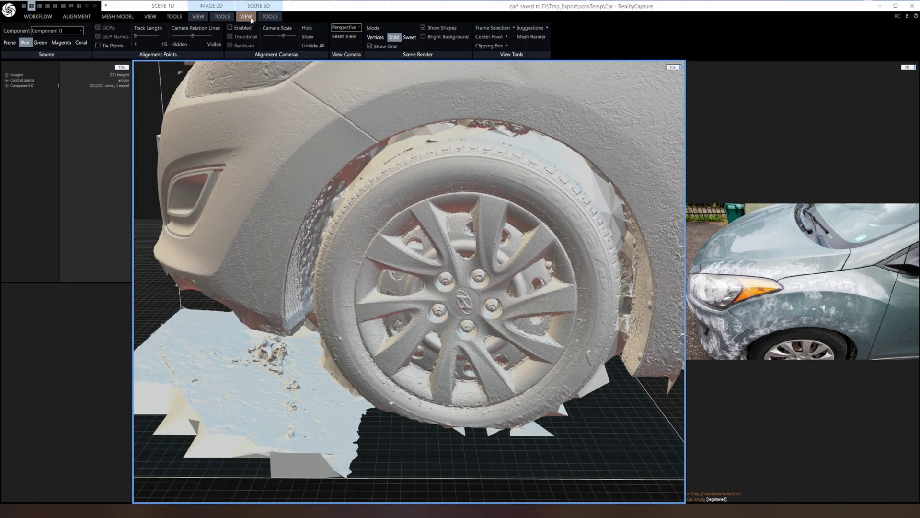
pyautogui.click(230, 29)
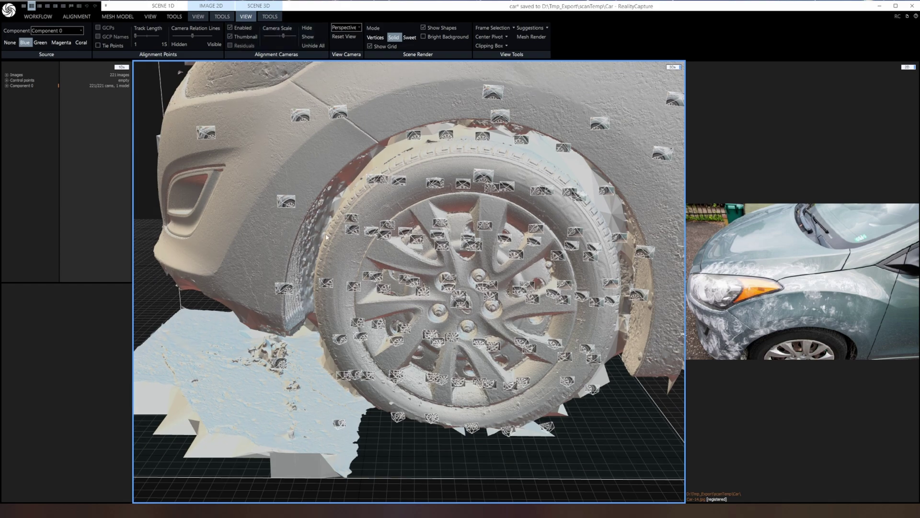
pyautogui.moveTo(326, 236); pyautogui.dragTo(475, 191)
pyautogui.scroll(3, 441, 217)
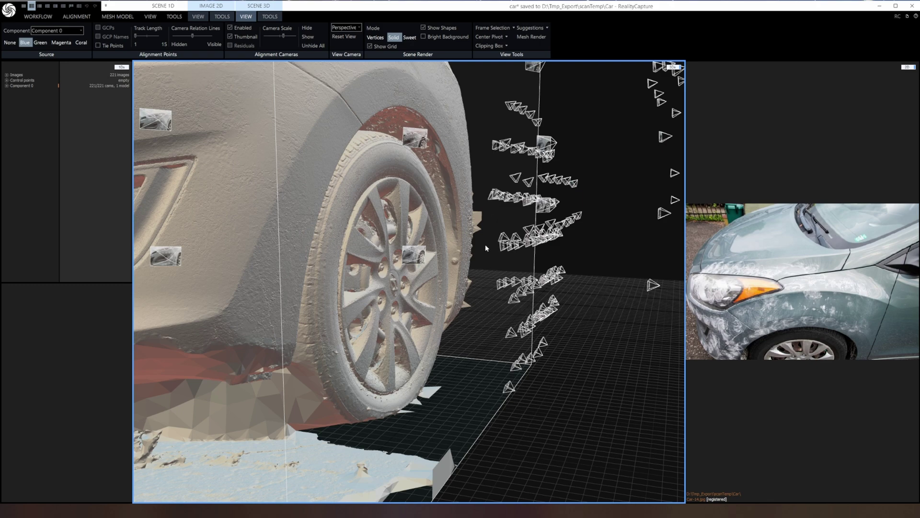
pyautogui.moveTo(408, 236); pyautogui.dragTo(622, 237)
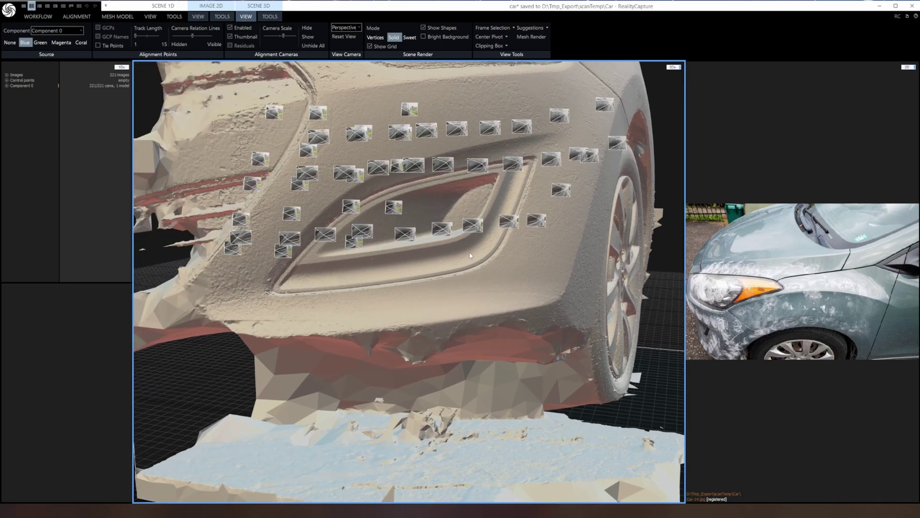
pyautogui.scroll(6, 472, 261)
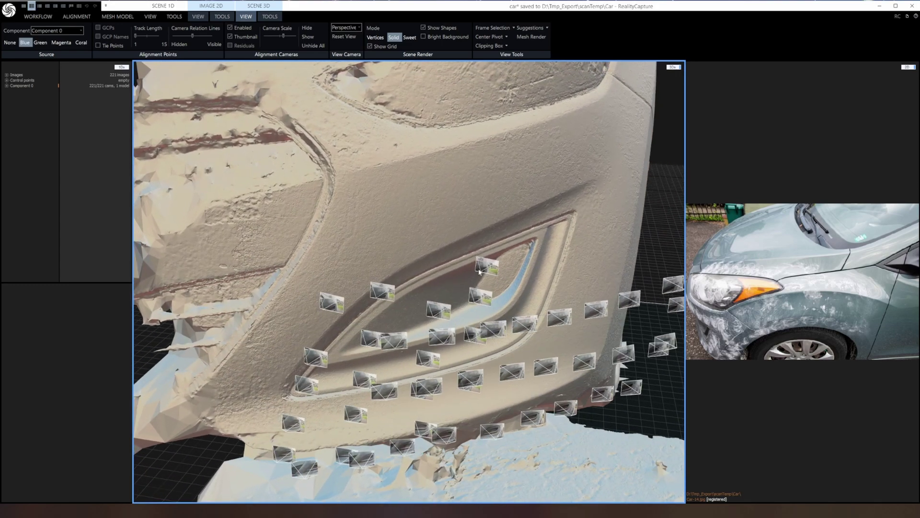
pyautogui.scroll(-5, 480, 272)
pyautogui.moveTo(479, 269); pyautogui.dragTo(520, 291)
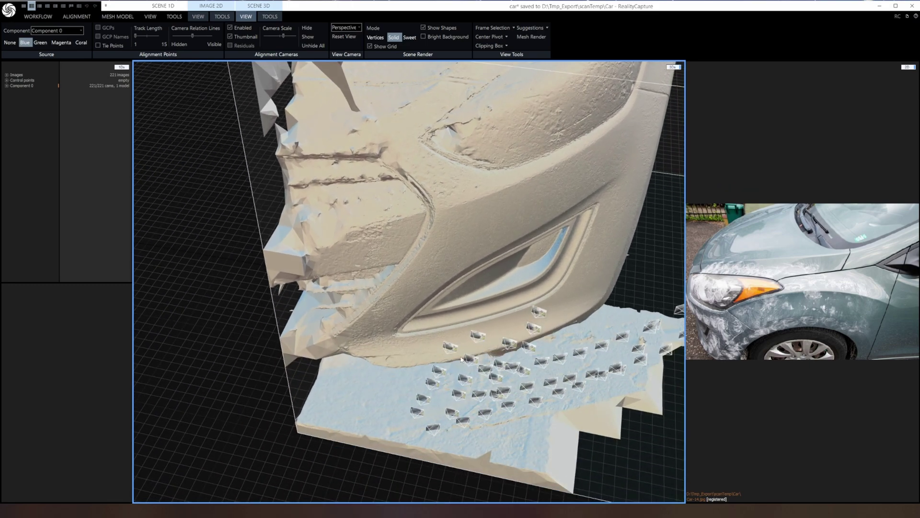
pyautogui.moveTo(550, 315); pyautogui.dragTo(473, 319)
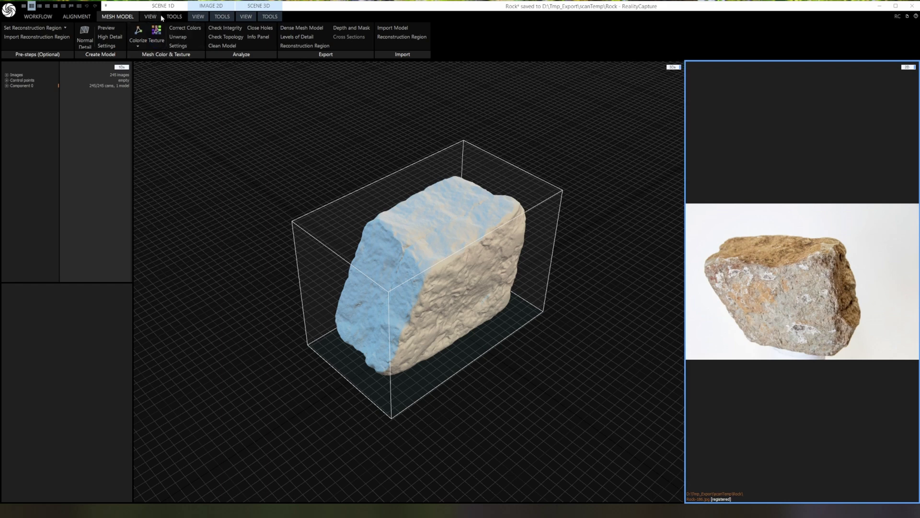
# - Activate Define Distance from the alignment tools and orbit the rock to a top-down view
pyautogui.click(222, 17)
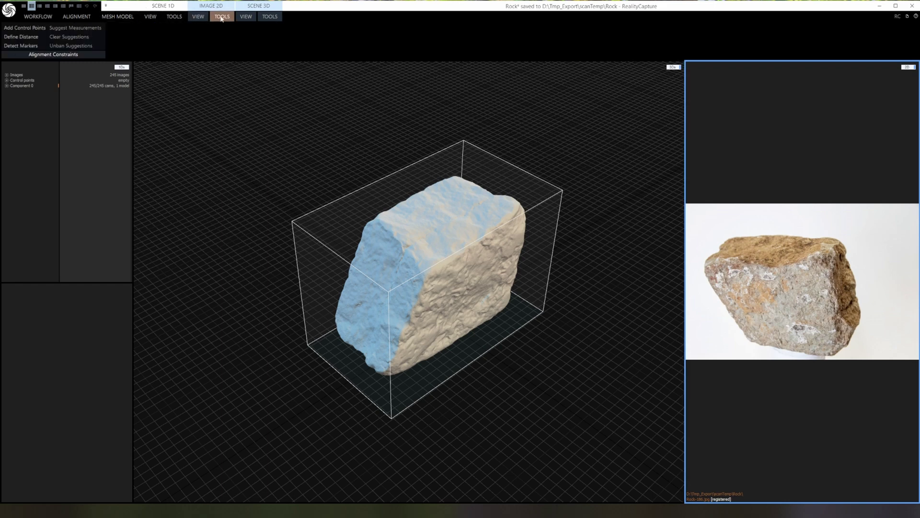
pyautogui.click(20, 38)
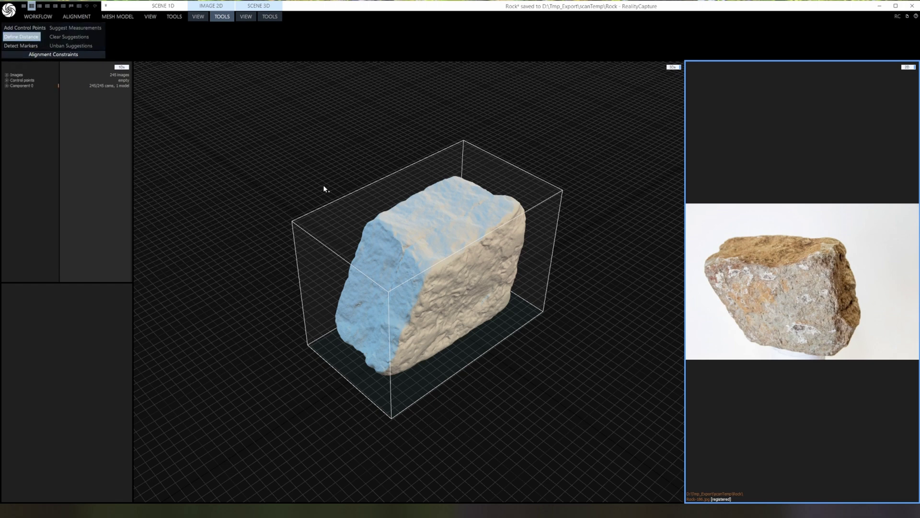
pyautogui.click(343, 197)
pyautogui.moveTo(344, 197); pyautogui.dragTo(393, 236)
# - Draw a distance from the rock's left edge to its right edge, then turn Define Distance off
pyautogui.click(393, 289)
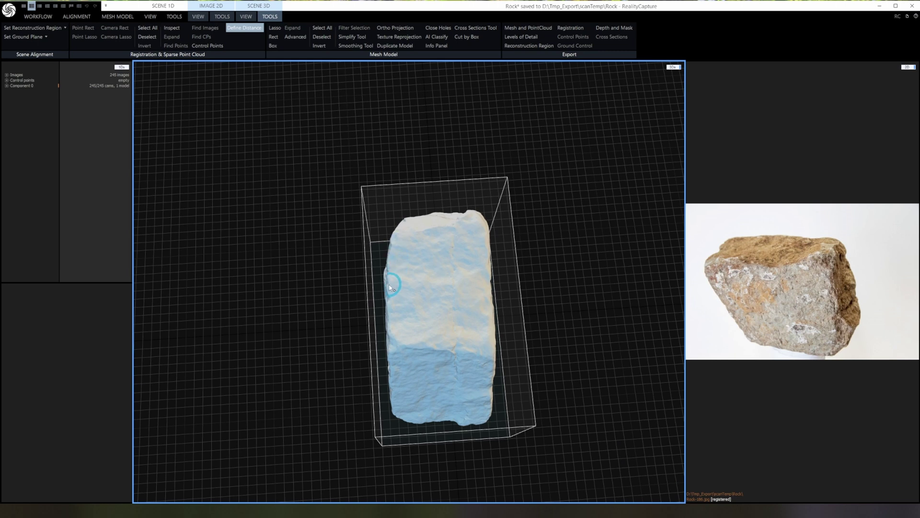
pyautogui.moveTo(390, 288); pyautogui.dragTo(487, 285)
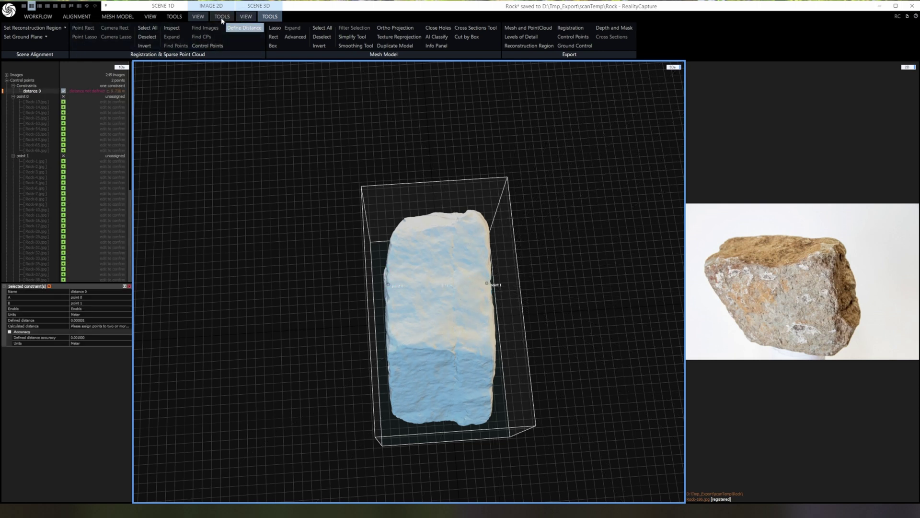
pyautogui.click(239, 29)
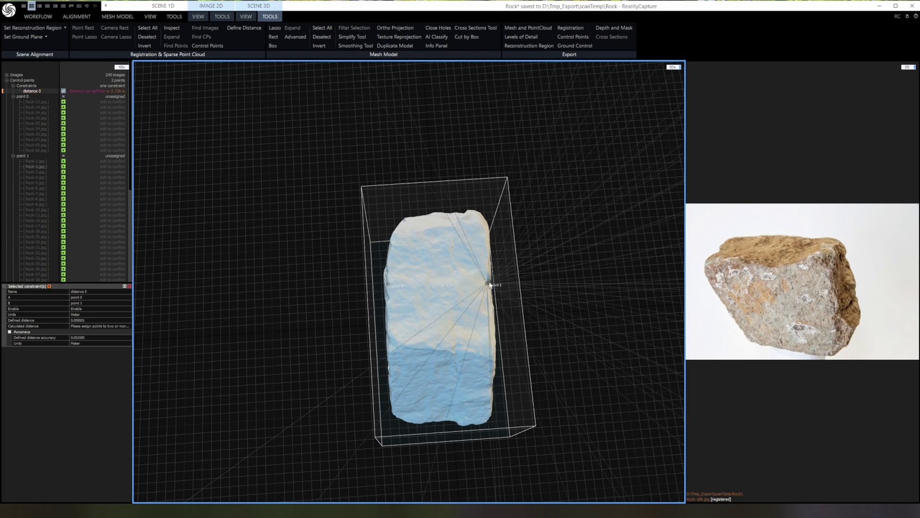
pyautogui.scroll(5, 443, 288)
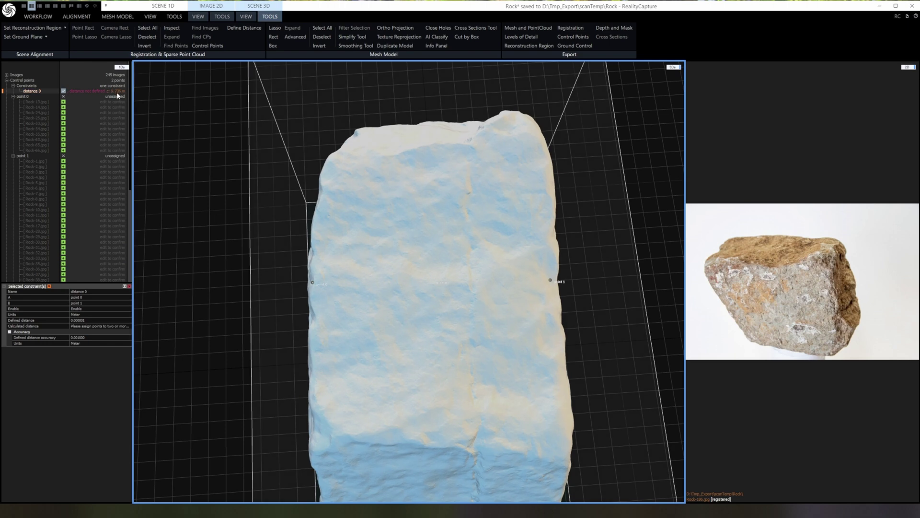
# - Reset the view and validate three suggested image measurements for point 0
pyautogui.press('Home')
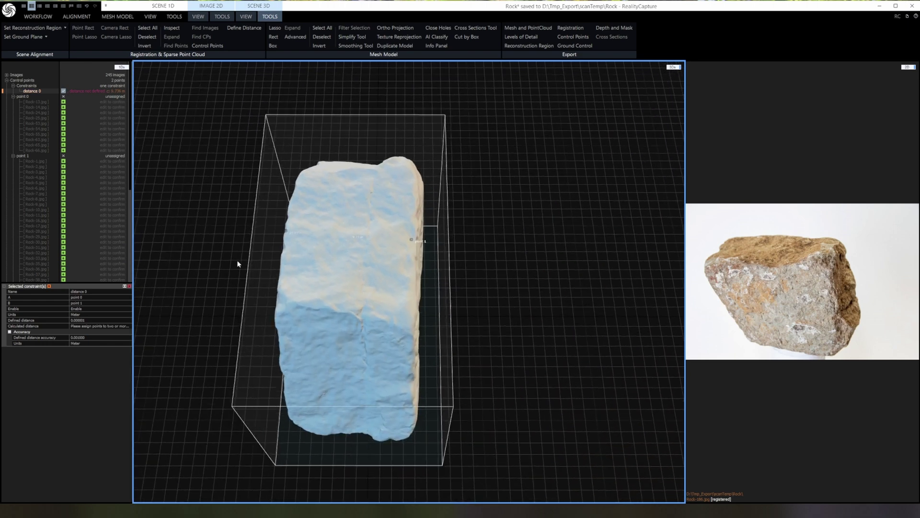
pyautogui.click(63, 102)
pyautogui.click(63, 107)
pyautogui.click(63, 112)
# - Validate three suggested measurements for point 1, then collapse both points' image lists
pyautogui.moveTo(66, 123); pyautogui.dragTo(68, 260)
pyautogui.click(68, 260)
pyautogui.click(63, 252)
pyautogui.click(63, 258)
pyautogui.click(64, 263)
pyautogui.scroll(10, 84, 243)
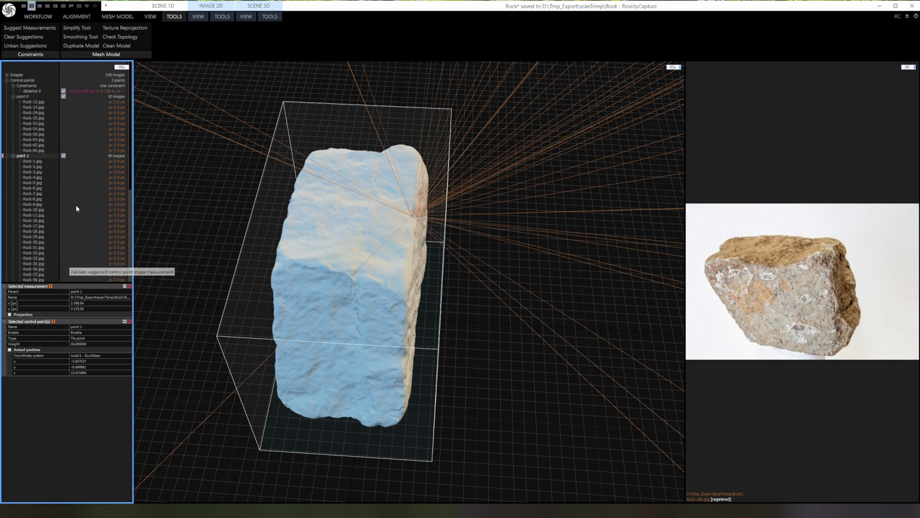
pyautogui.click(13, 156)
pyautogui.click(13, 96)
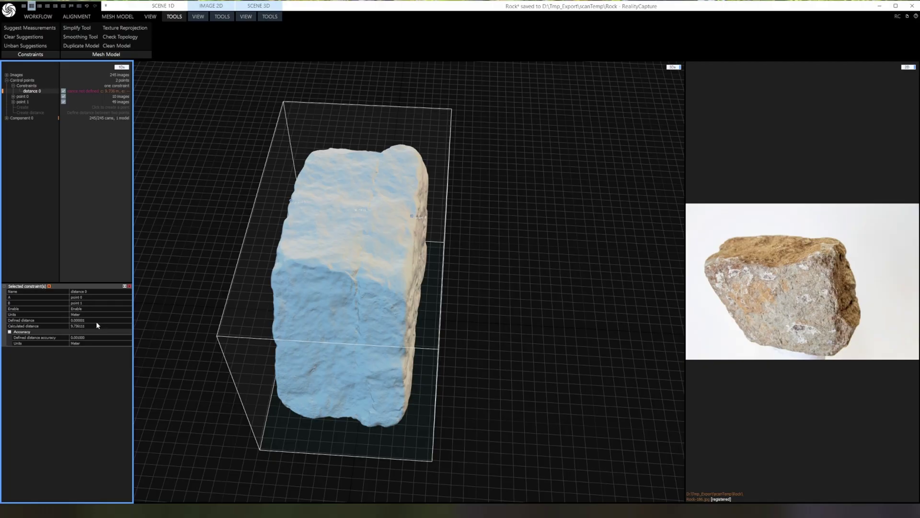
# - Set distance 0's defined distance to 0.068 m
pyautogui.click(96, 320)
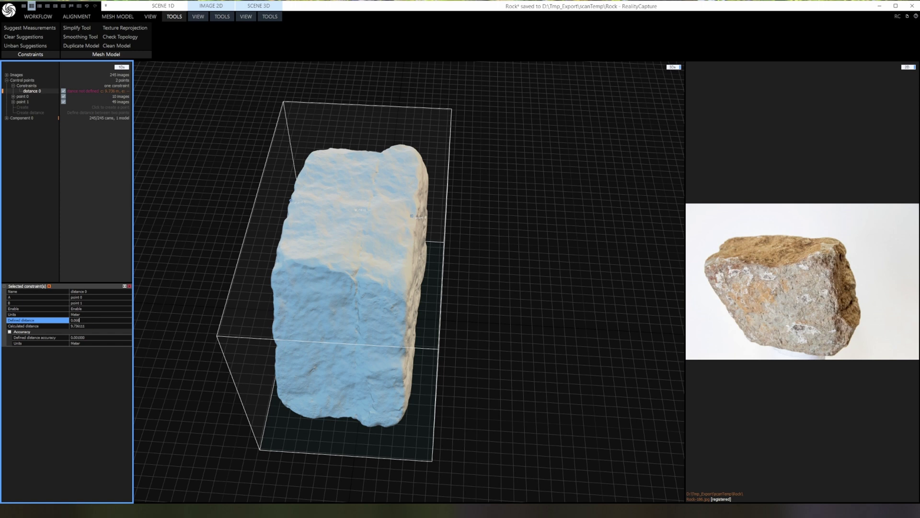
pyautogui.press('Return')
# - Run Alignment Update to rescale the rock to the 0.068 m constraint
pyautogui.click(77, 17)
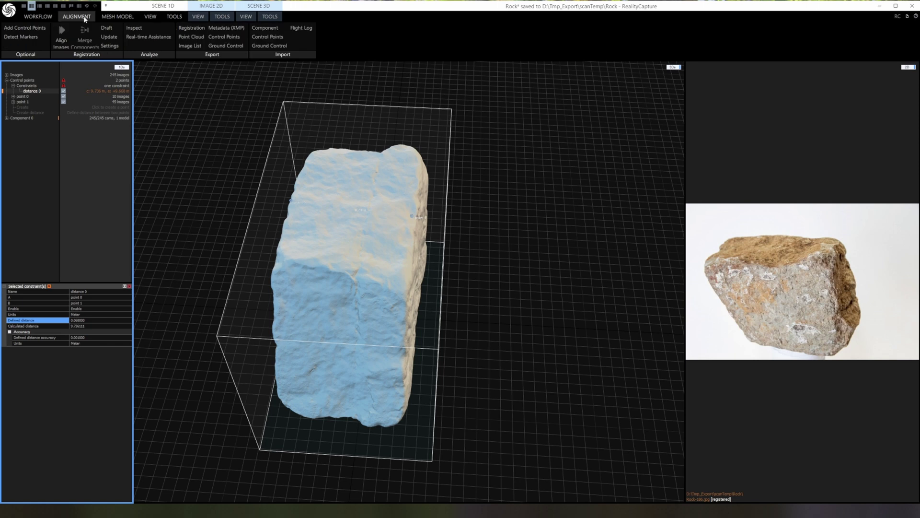
pyautogui.click(109, 37)
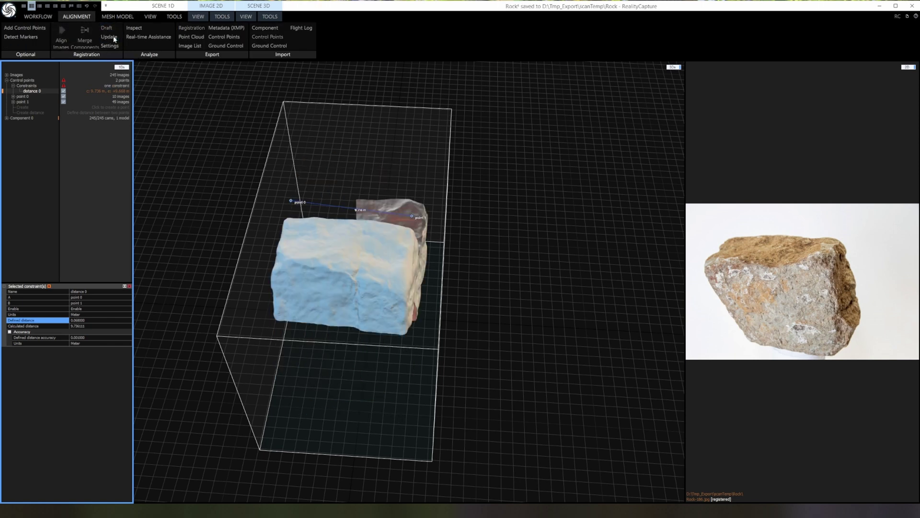
pyautogui.click(109, 37)
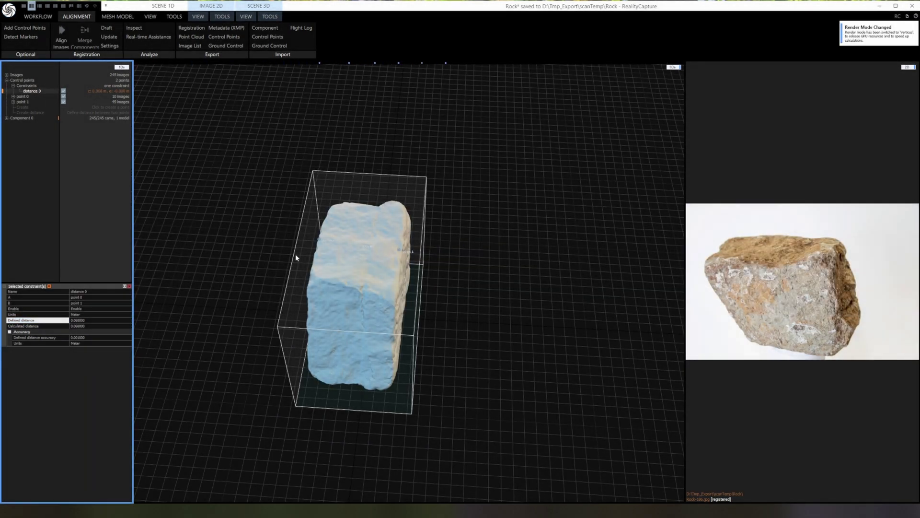
# - Inspect the rescaled rock from a low side view, then rotate the duck's reconstruction region box
pyautogui.scroll(5, 369, 257)
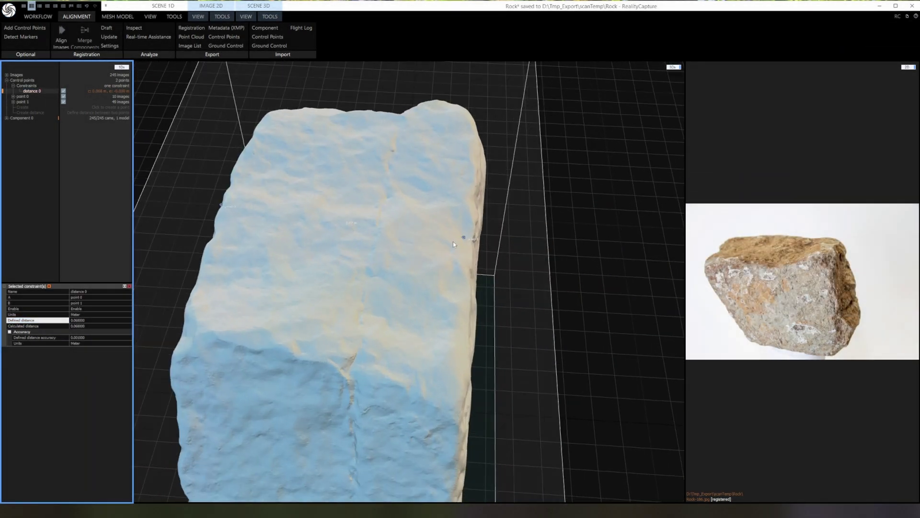
pyautogui.scroll(-5, 455, 242)
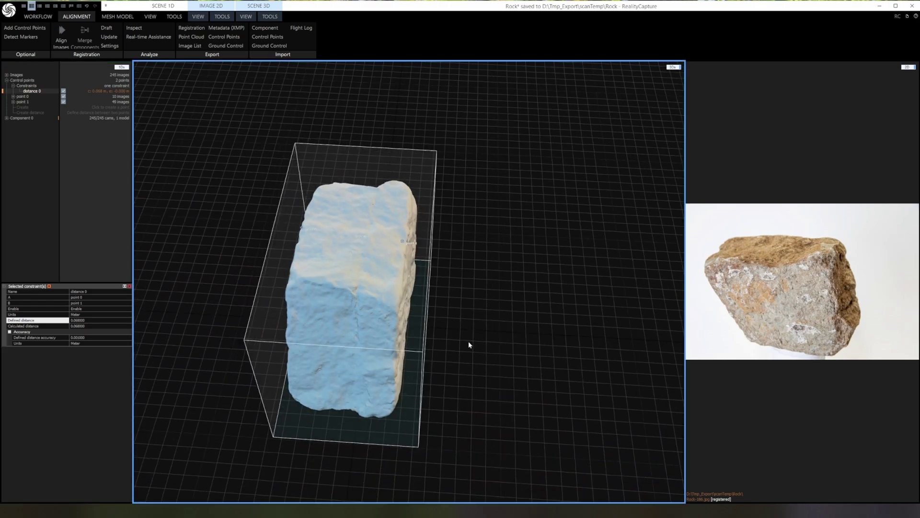
pyautogui.moveTo(468, 344); pyautogui.dragTo(386, 287)
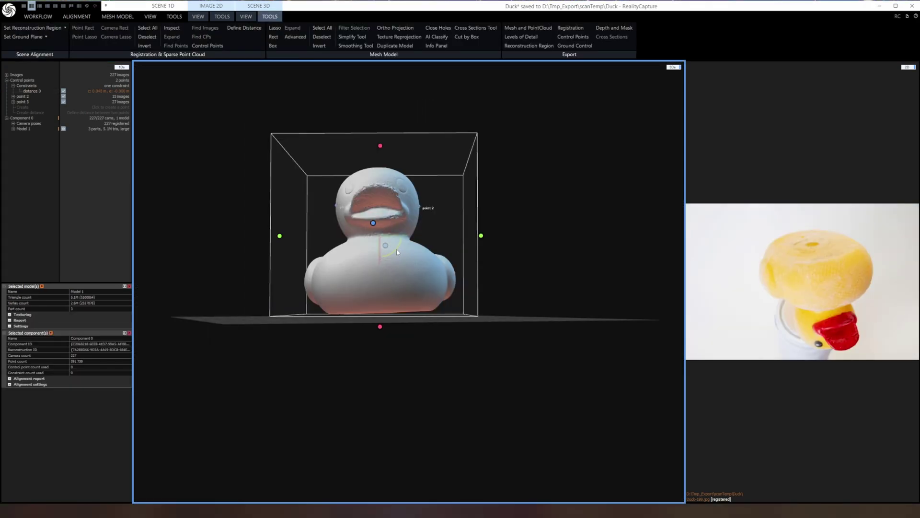
pyautogui.moveTo(397, 252); pyautogui.dragTo(399, 252)
pyautogui.moveTo(550, 274); pyautogui.dragTo(530, 321)
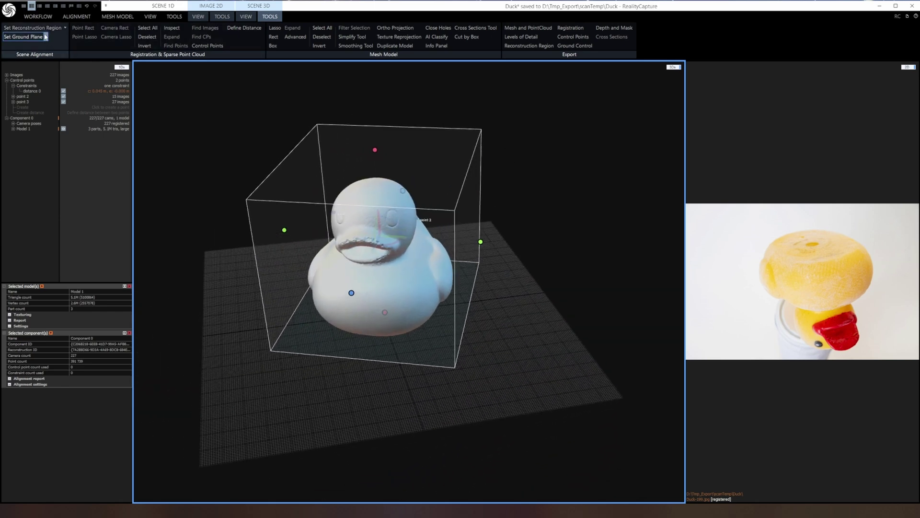
# - From a front view, simplify the duck with the Simplify Tool into Model 2 of about 100K triangles
pyautogui.moveTo(208, 245); pyautogui.dragTo(227, 223)
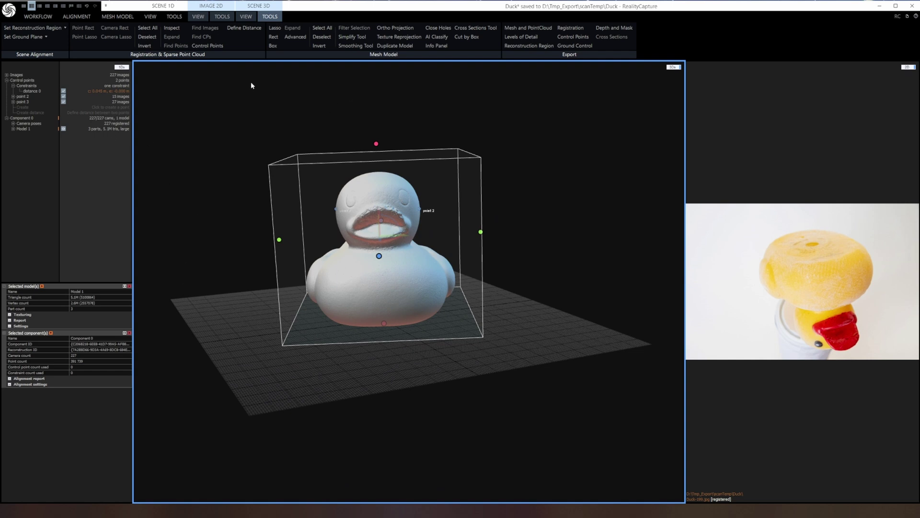
pyautogui.click(366, 38)
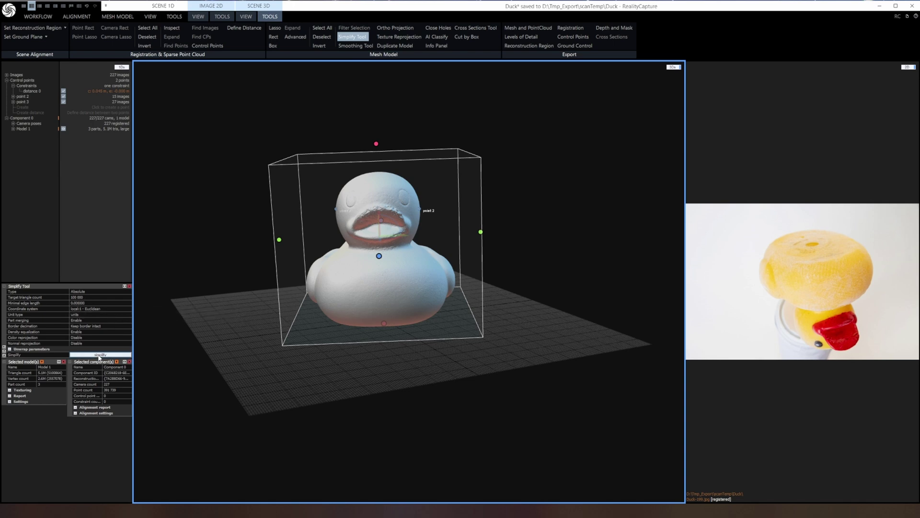
pyautogui.click(100, 355)
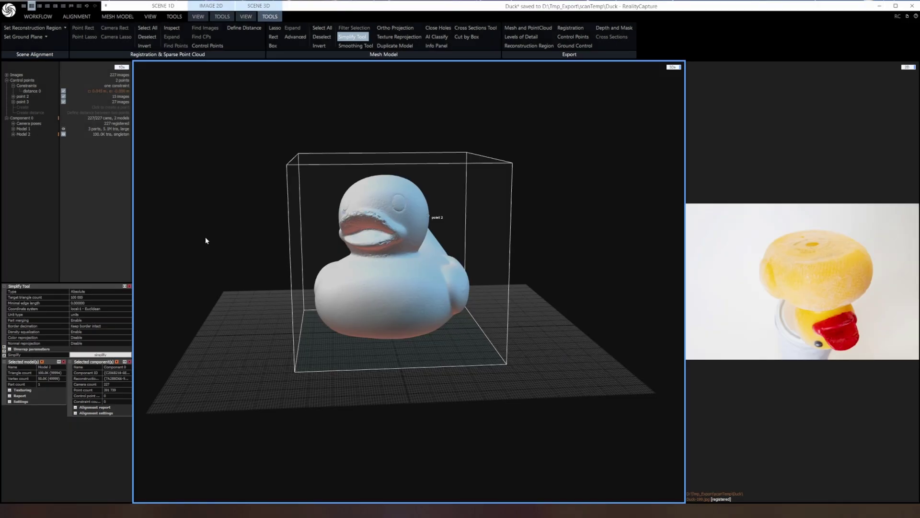
pyautogui.moveTo(205, 240); pyautogui.dragTo(201, 240)
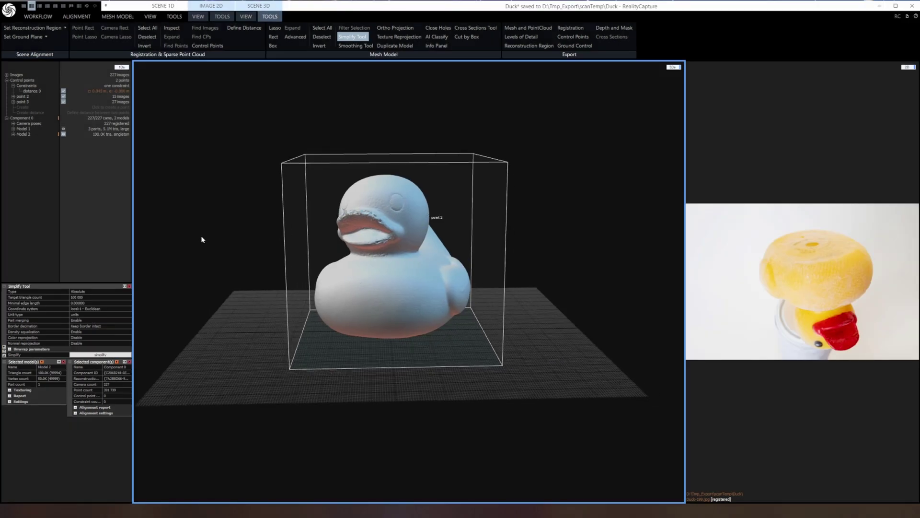
# - Export the simplified duck as a Wavefront OBJ, keeping the Default transformation preset
pyautogui.click(524, 29)
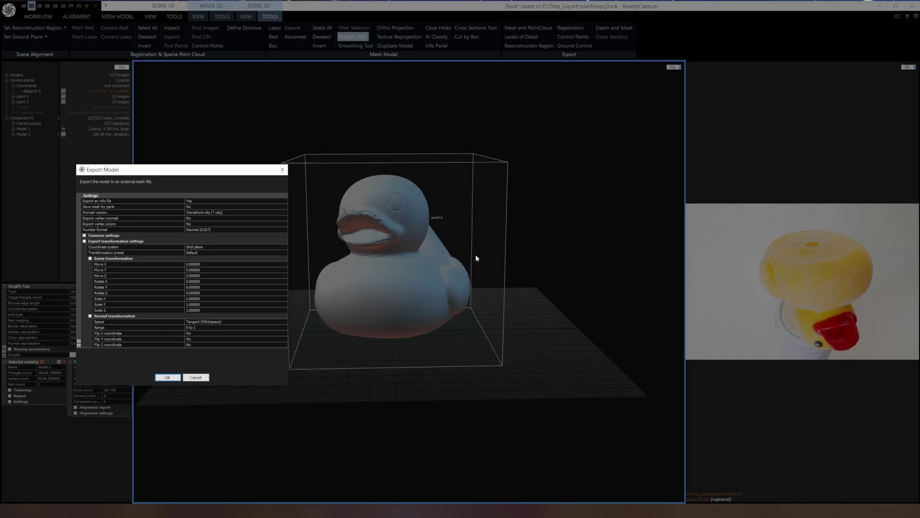
pyautogui.click(230, 252)
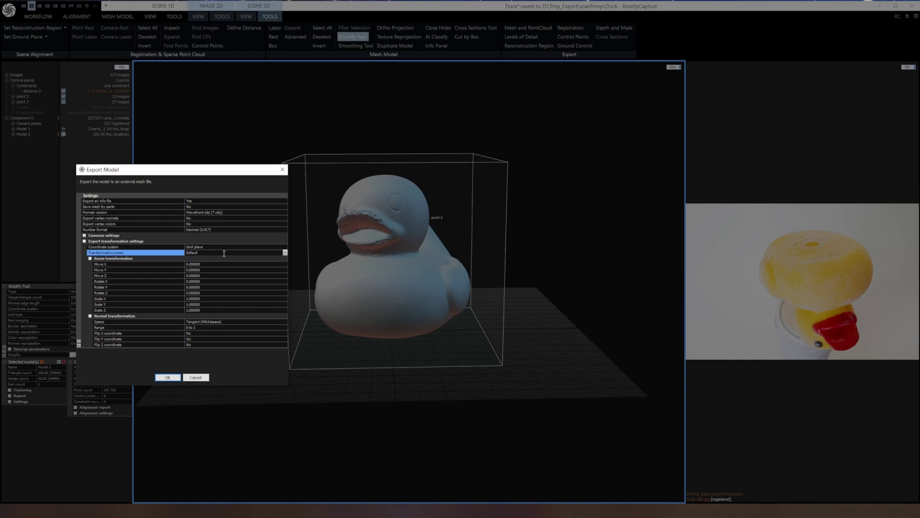
pyautogui.click(285, 252)
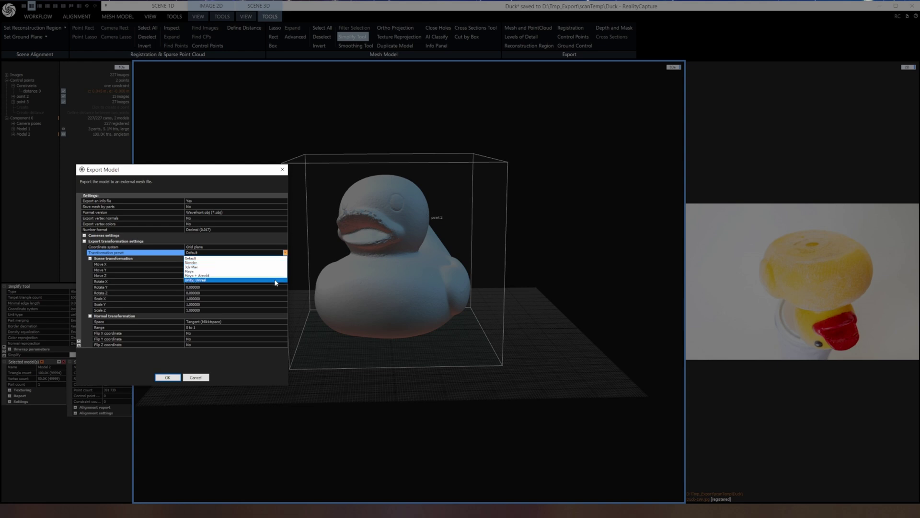
pyautogui.click(264, 253)
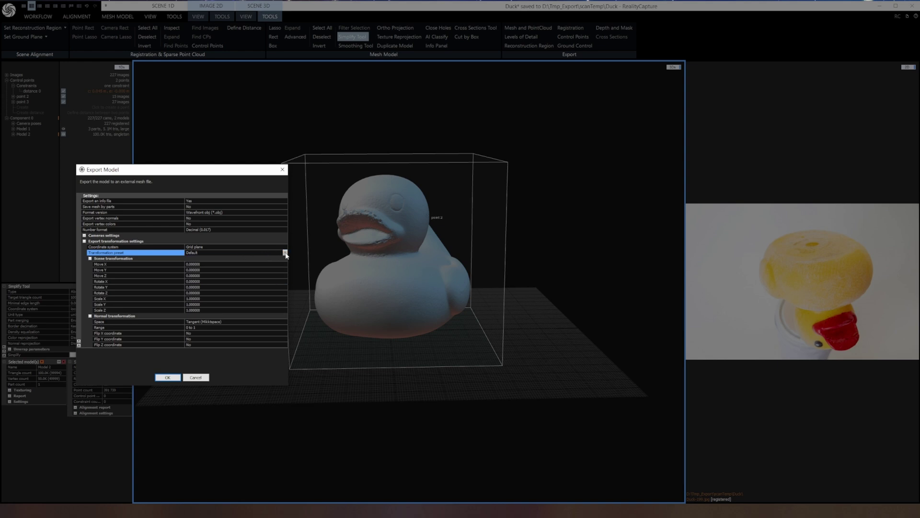
pyautogui.click(286, 253)
pyautogui.click(285, 253)
pyautogui.click(167, 377)
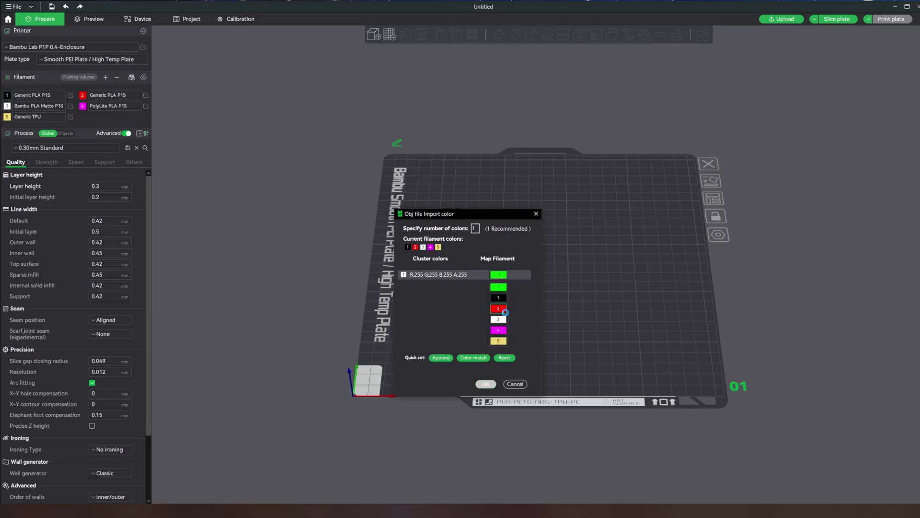
# - Import the duck OBJ mapped to red filament 2 and scale it up to millimetres
pyautogui.click(513, 318)
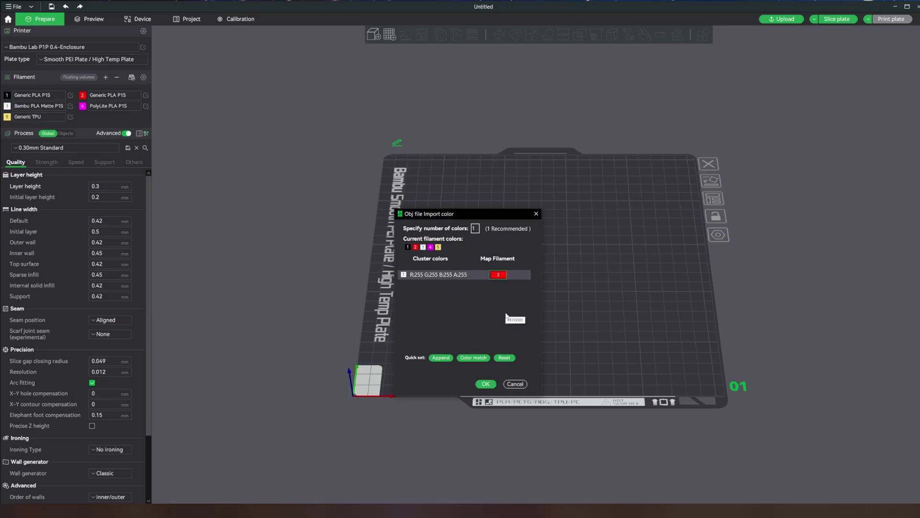
pyautogui.click(485, 383)
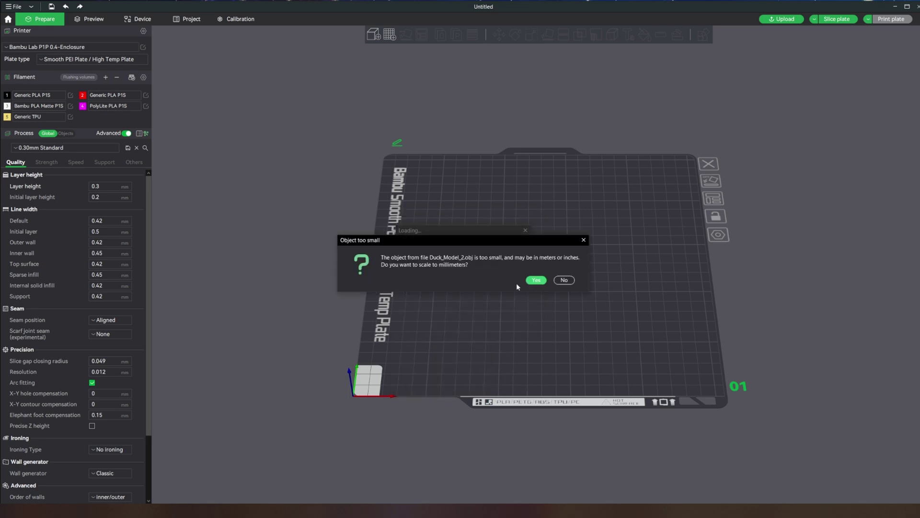
pyautogui.click(536, 280)
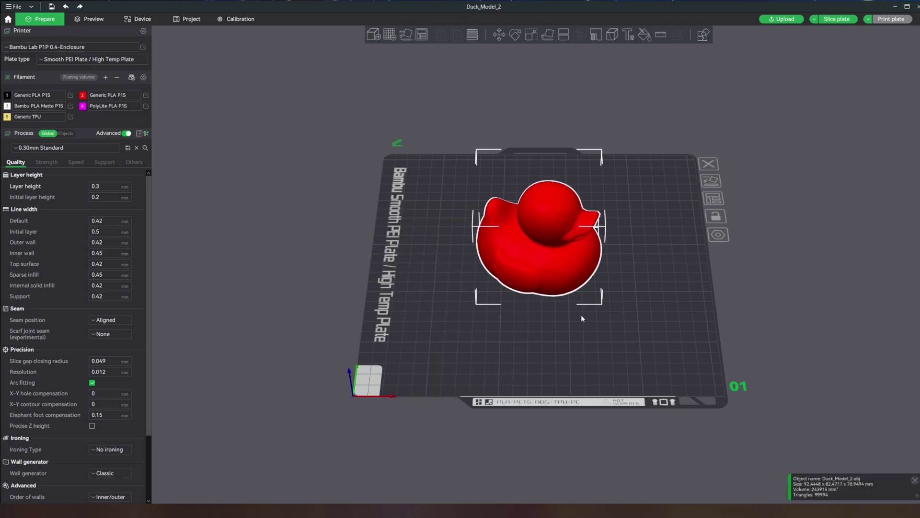
pyautogui.moveTo(604, 318); pyautogui.dragTo(573, 309)
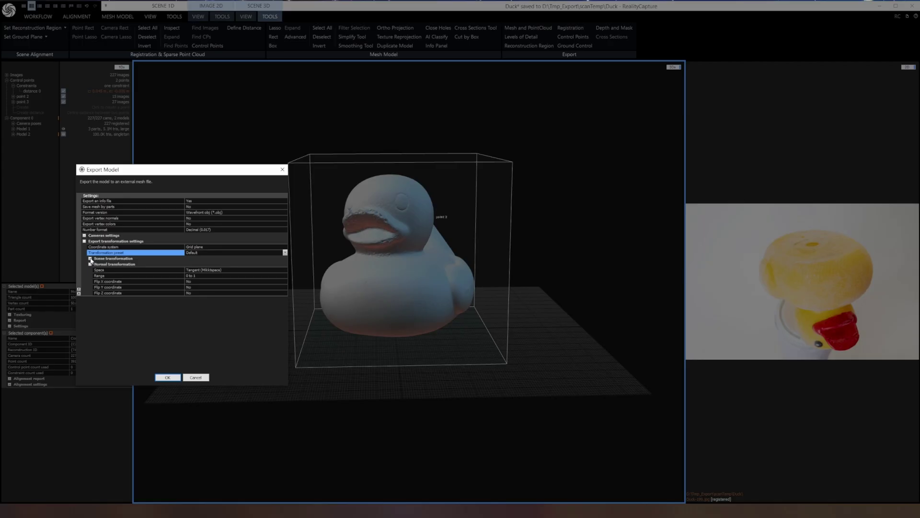
# - Re-export the duck OBJ with the scene transformation's Rotate Z set to -90
pyautogui.click(90, 259)
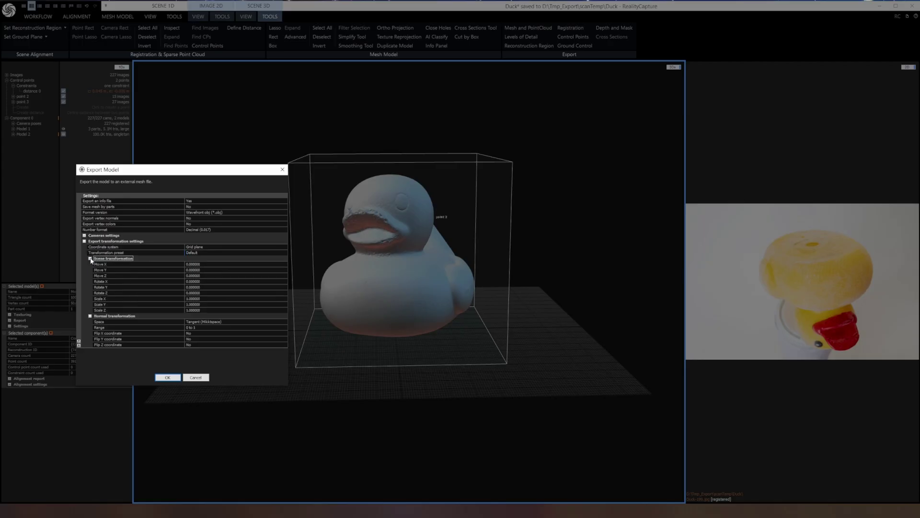
pyautogui.click(203, 292)
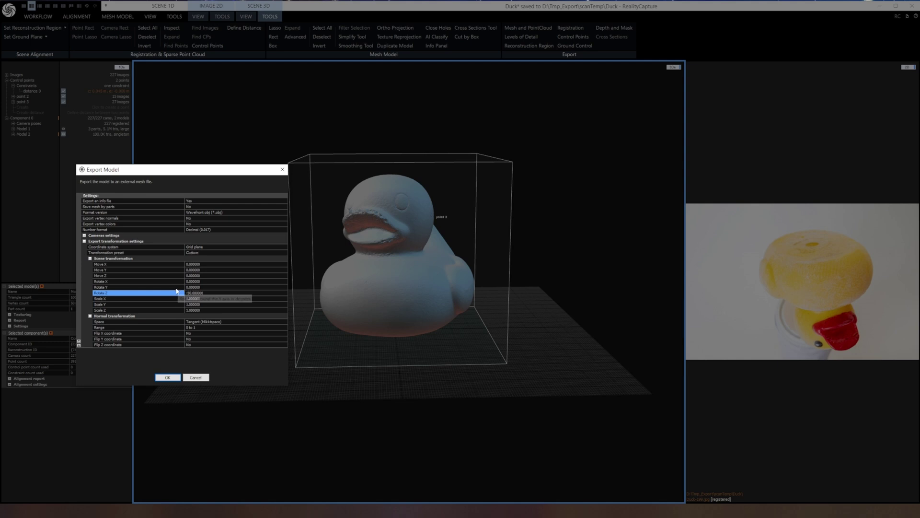
pyautogui.click(169, 378)
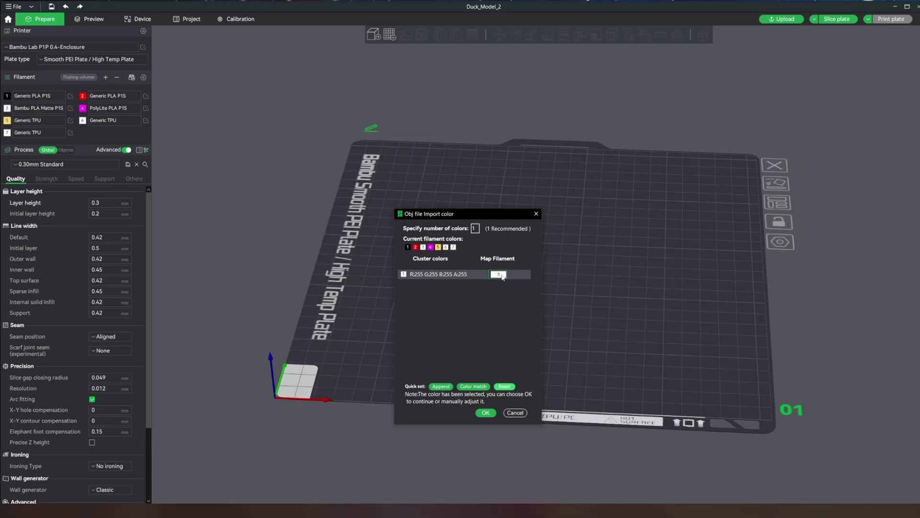
# - Import the rotated duck OBJ with its colour mapped to red filament 2, scaled to millimetres
pyautogui.click(502, 276)
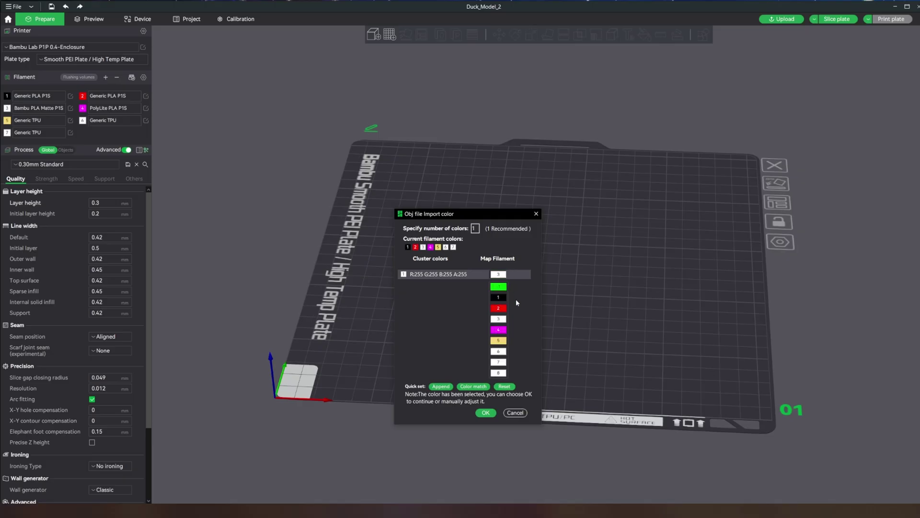
pyautogui.click(503, 309)
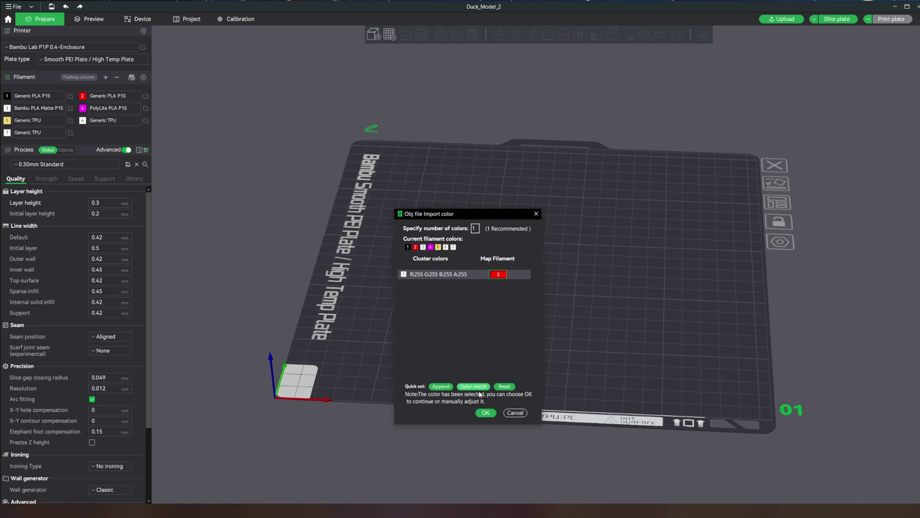
pyautogui.click(486, 413)
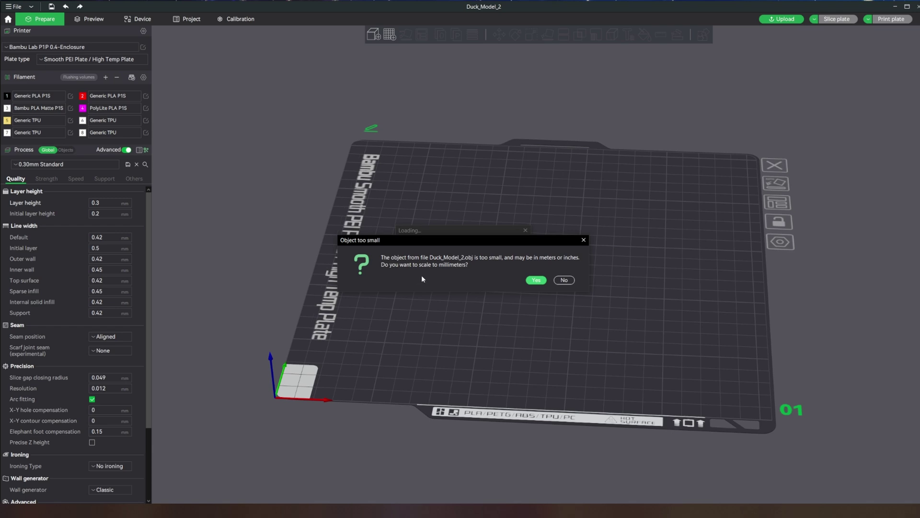
pyautogui.click(532, 281)
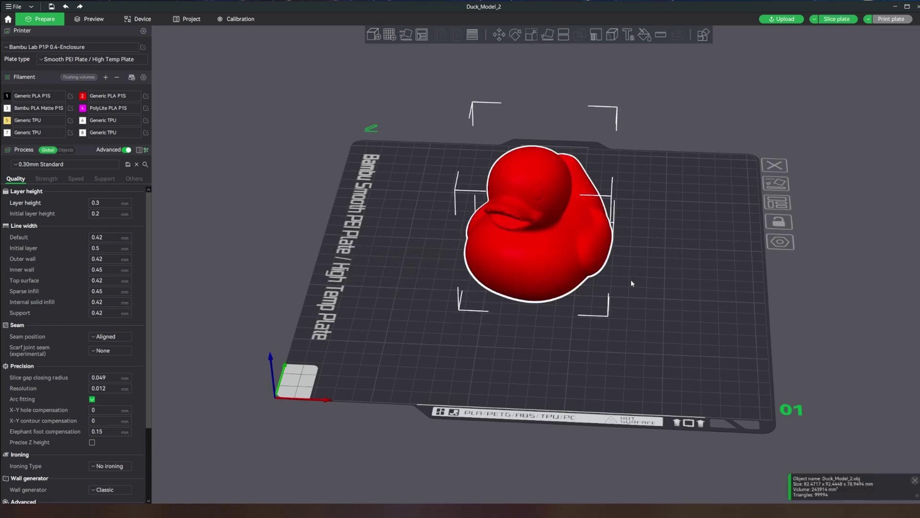
pyautogui.moveTo(631, 282); pyautogui.dragTo(654, 119)
# - Measure between two edges on the duck's head, reading 44.747 mm at 31.760°
pyautogui.click(662, 36)
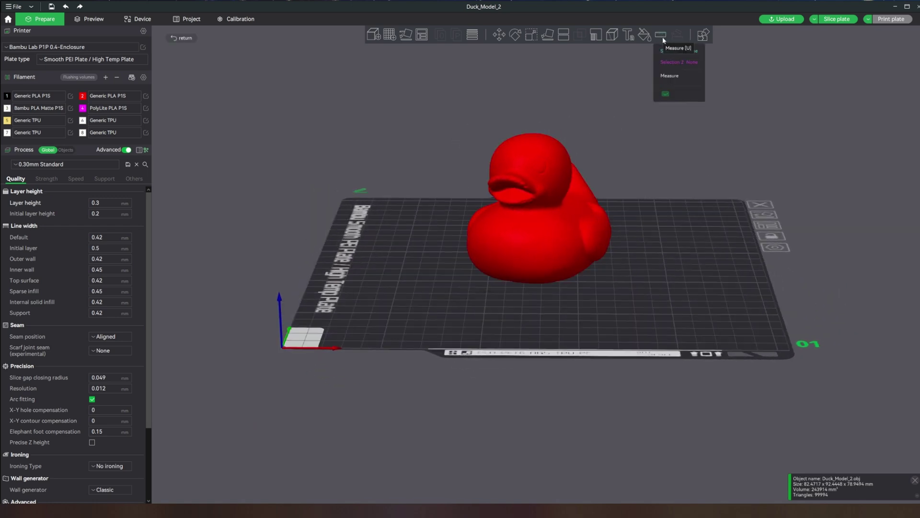
pyautogui.moveTo(669, 209); pyautogui.dragTo(640, 204)
pyautogui.click(521, 162)
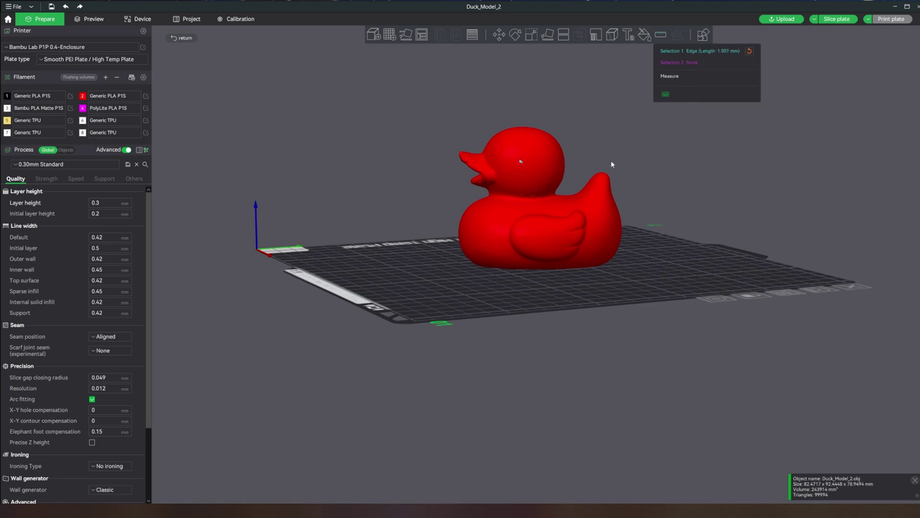
pyautogui.moveTo(622, 165); pyautogui.dragTo(559, 165)
pyautogui.click(552, 166)
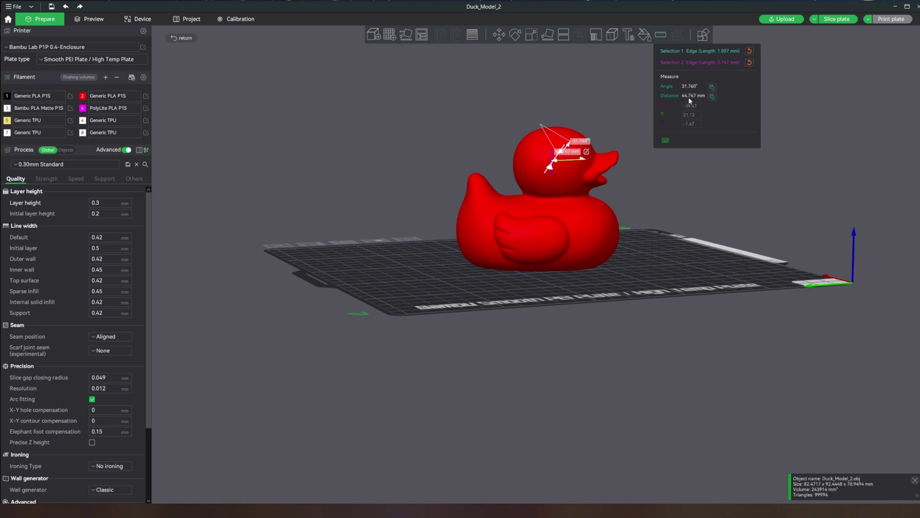
# - Turn the duck 18.6° about its vertical axis with the Rotate tool
pyautogui.press('Escape')
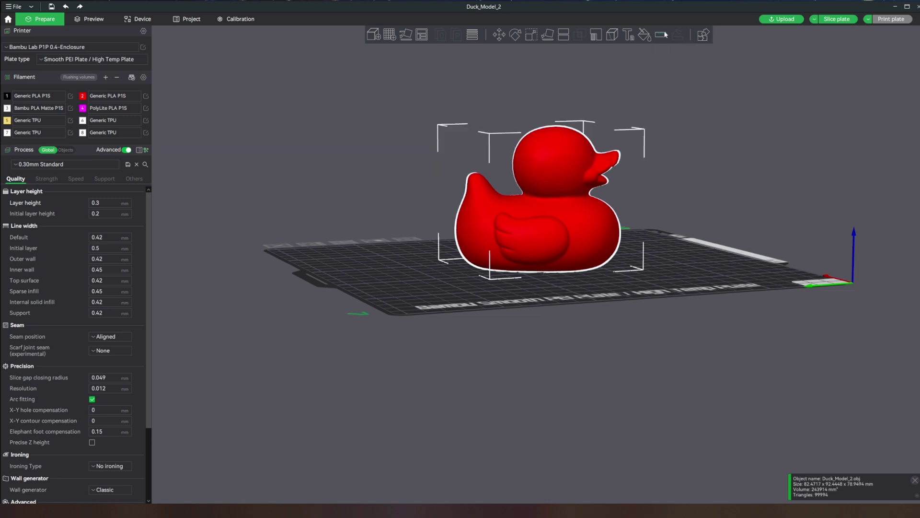
pyautogui.moveTo(643, 150); pyautogui.dragTo(630, 169)
pyautogui.press('3')
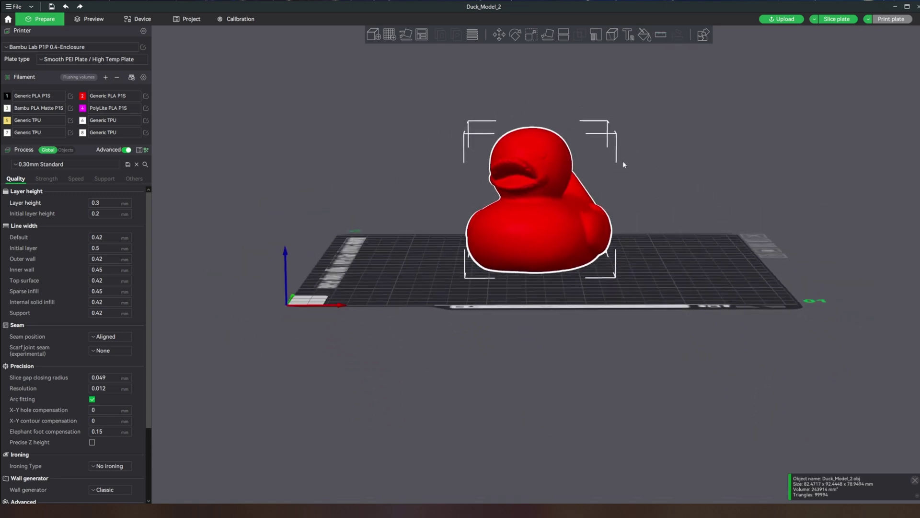
pyautogui.press('0')
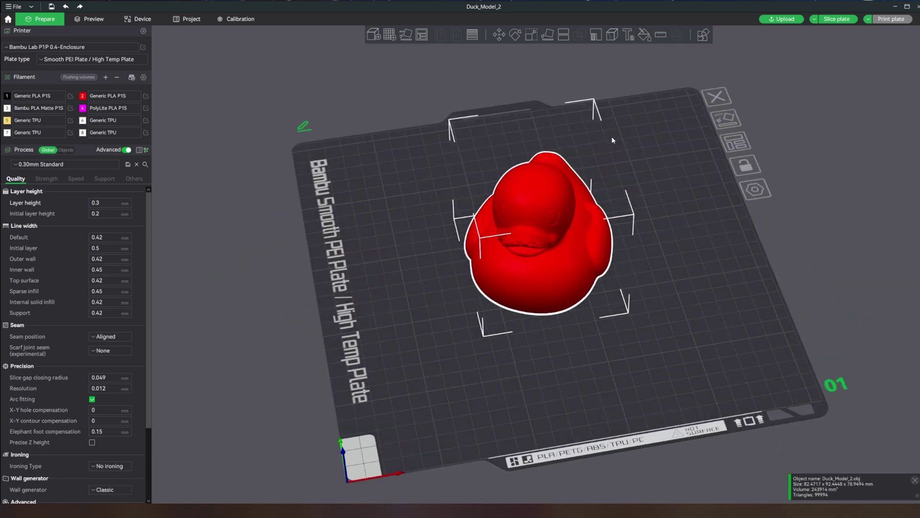
pyautogui.press('r')
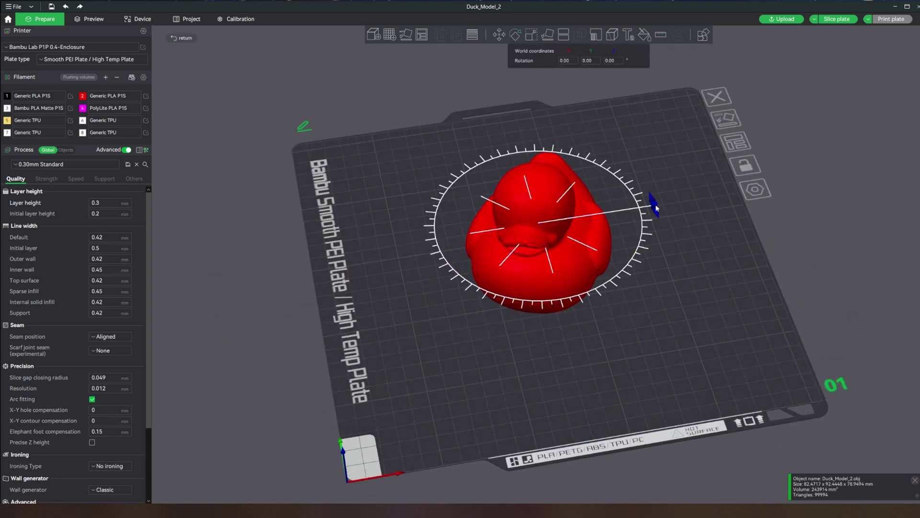
pyautogui.moveTo(655, 205); pyautogui.dragTo(647, 176)
pyautogui.press('3')
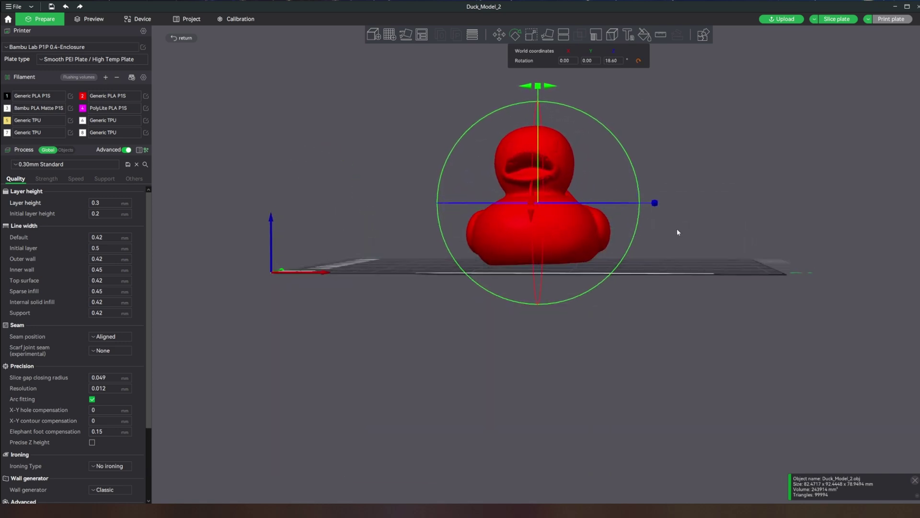
# - Tilt the duck about the Y axis and fine-tune its vertical-axis turn
pyautogui.moveTo(546, 87); pyautogui.dragTo(546, 101)
pyautogui.moveTo(691, 214); pyautogui.dragTo(692, 242)
pyautogui.moveTo(602, 241); pyautogui.dragTo(655, 250)
# - Try Lay on Face, then move the duck down to a Z position of 37.62 mm
pyautogui.click(551, 35)
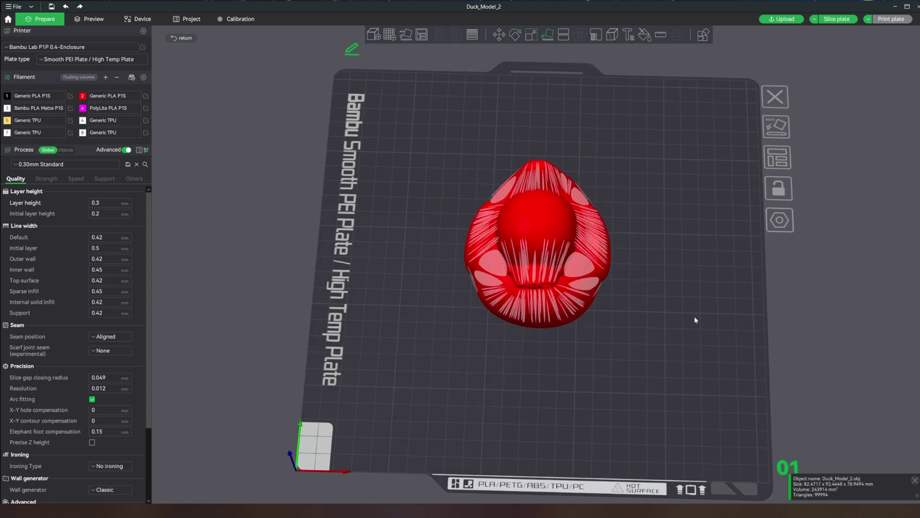
pyautogui.moveTo(636, 319); pyautogui.dragTo(658, 218)
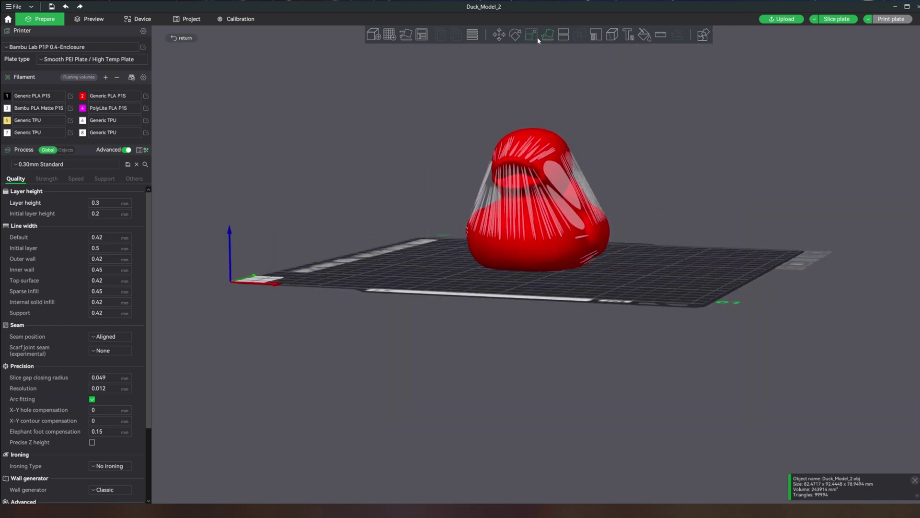
pyautogui.click(513, 38)
pyautogui.moveTo(643, 161); pyautogui.dragTo(543, 143)
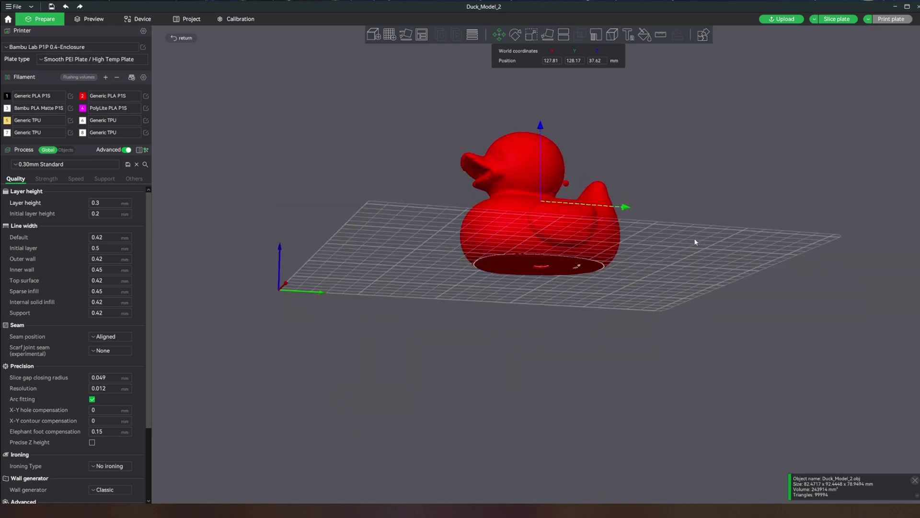